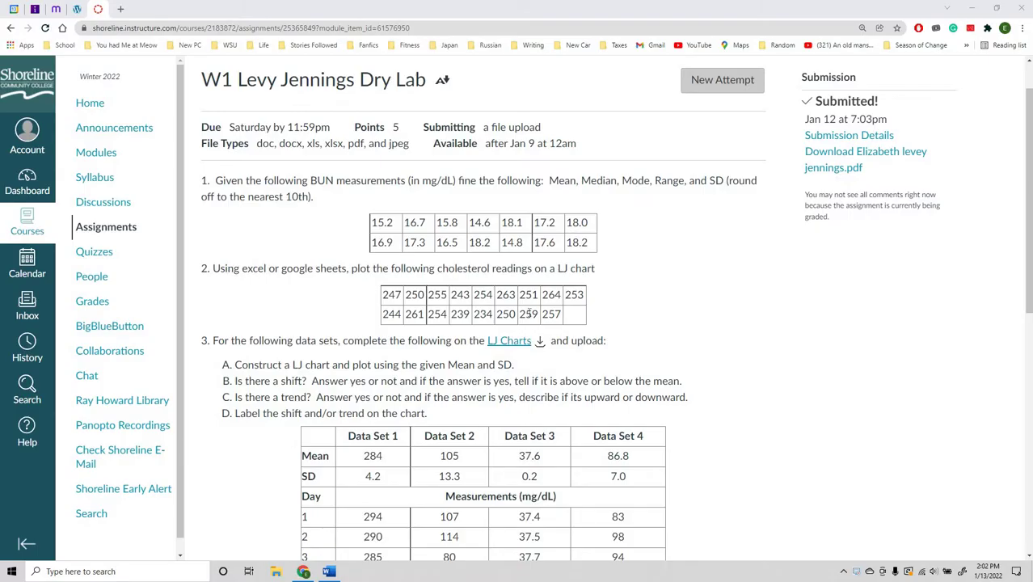
# Select question 2's instruction and its two-row cholesterol readings table on the Canvas assignment page.
pyautogui.moveTo(209, 269); pyautogui.dragTo(376, 576)
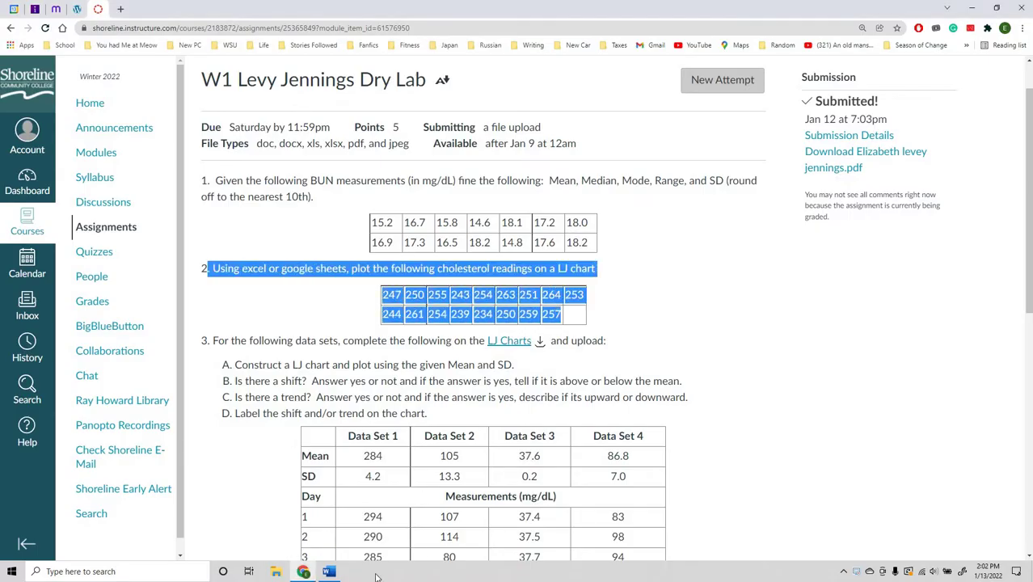
# Switch to the Word document showing the readings table, mean 174, SD 17 and the limits.
pyautogui.click(328, 572)
pyautogui.scroll(1, 130, 161)
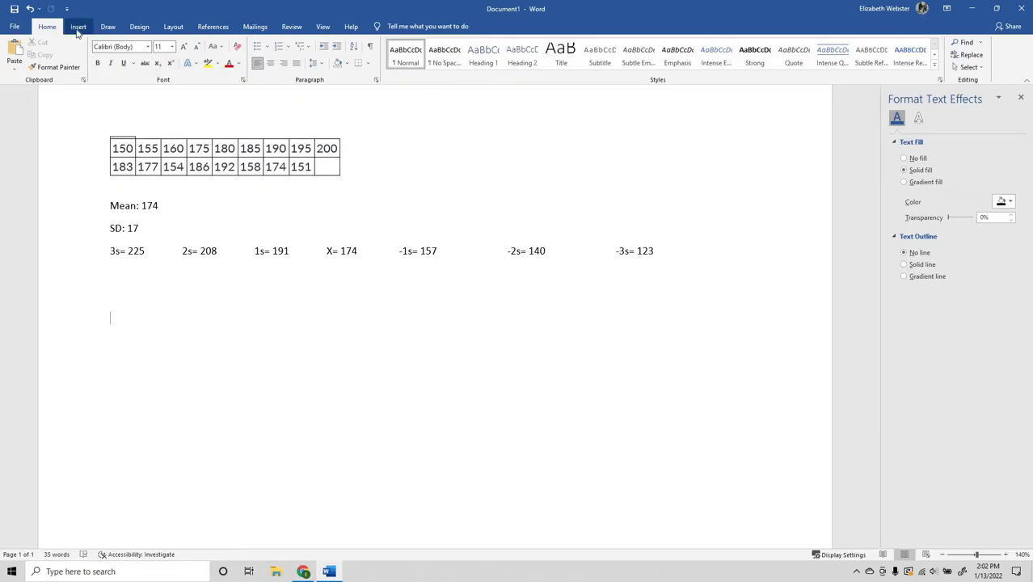
# Insert a default line chart below the limit values.
pyautogui.click(77, 28)
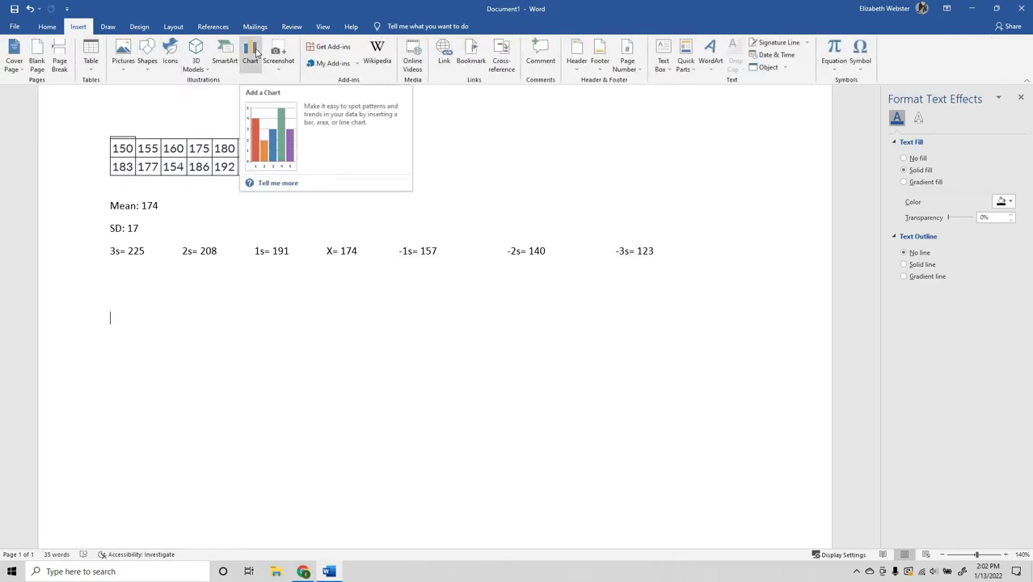
pyautogui.click(251, 54)
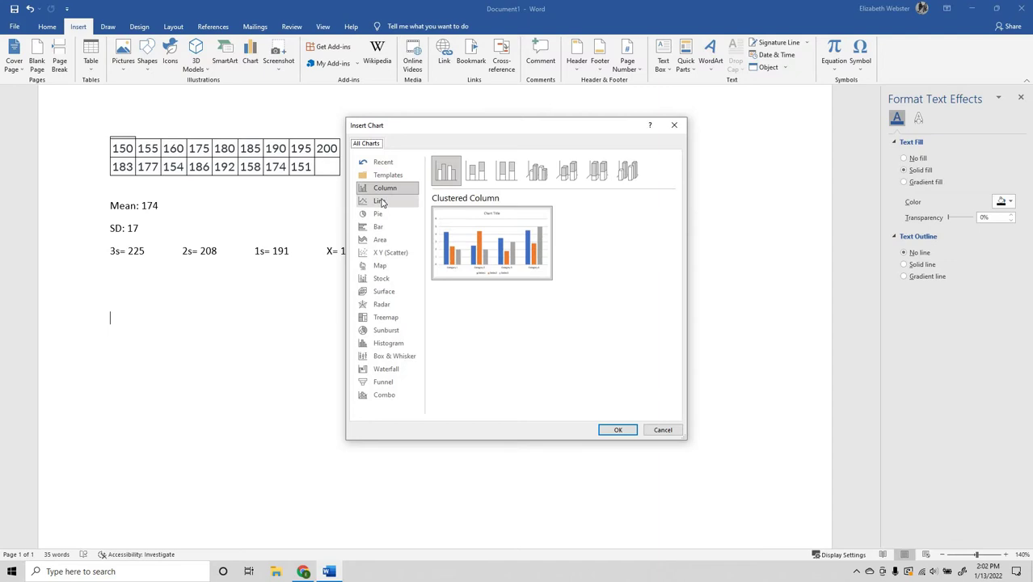
pyautogui.click(382, 201)
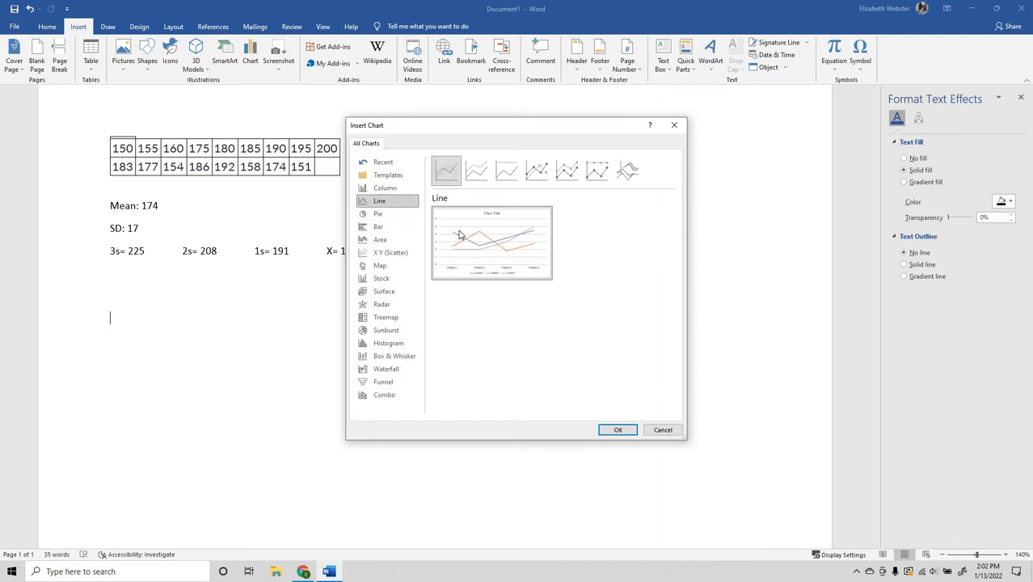
pyautogui.click(616, 431)
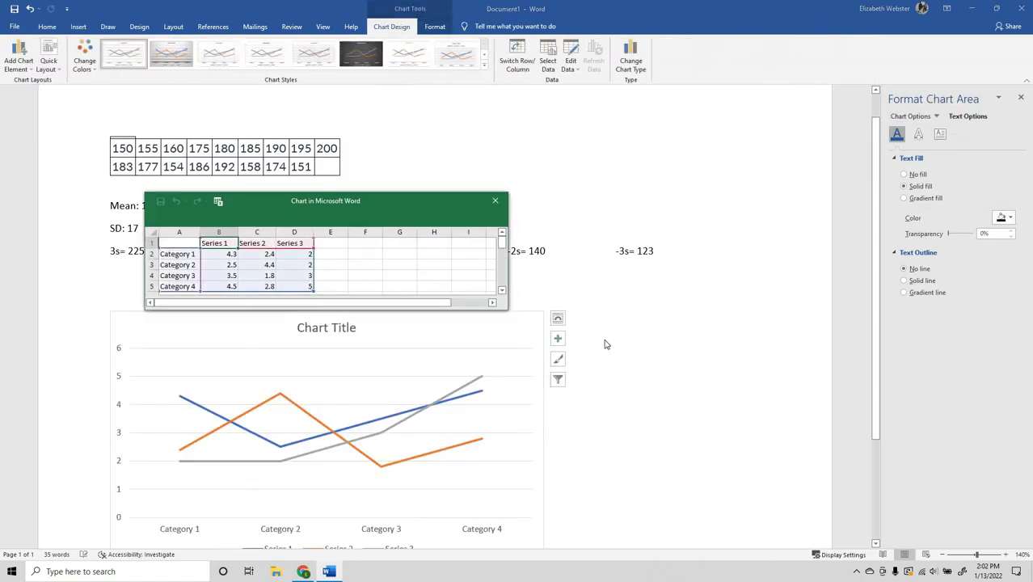
# Move the chart data window off the chart and enlarge it.
pyautogui.scroll(-2, 605, 344)
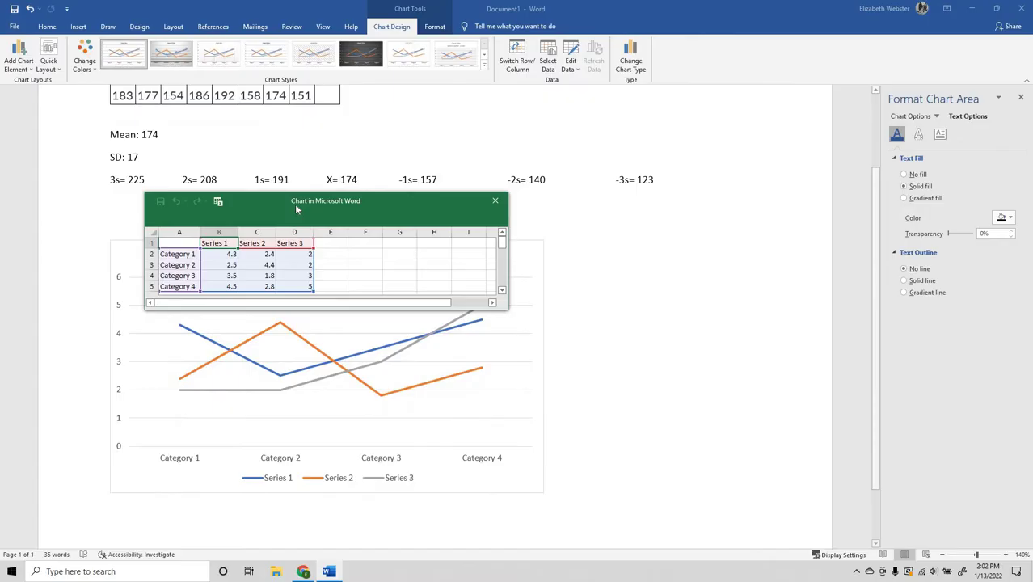
pyautogui.moveTo(269, 202); pyautogui.dragTo(660, 130)
pyautogui.moveTo(899, 234); pyautogui.dragTo(1000, 441)
pyautogui.scroll(2, 397, 378)
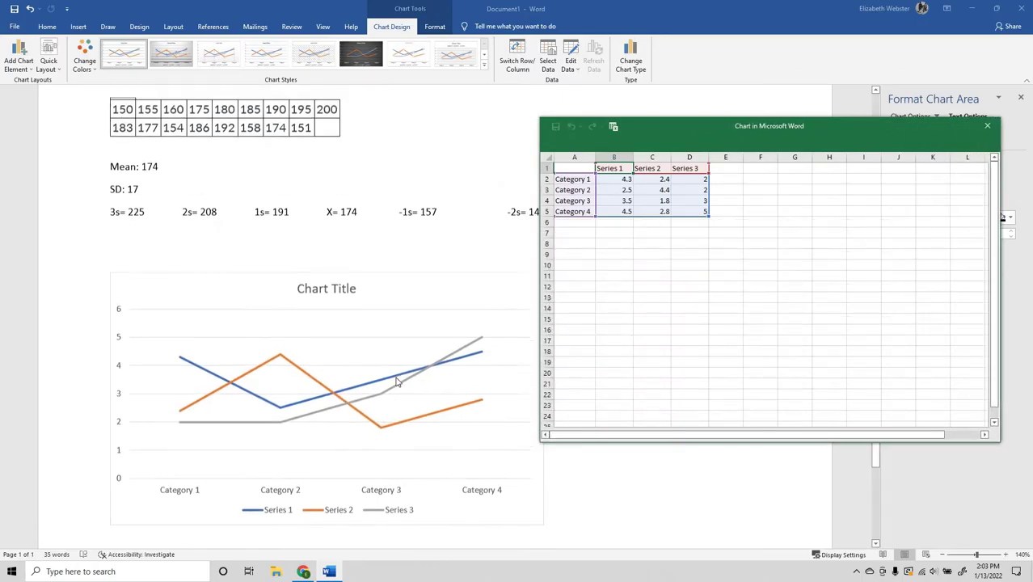
pyautogui.scroll(-1, 566, 194)
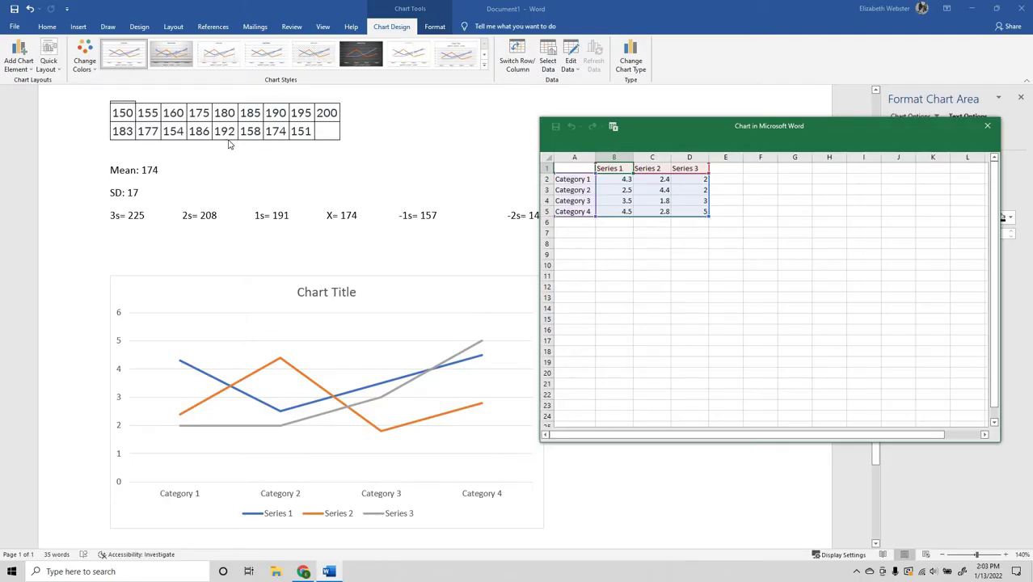
# Number the chart categories 1 through 17 down column A, starting at A2.
pyautogui.click(580, 180)
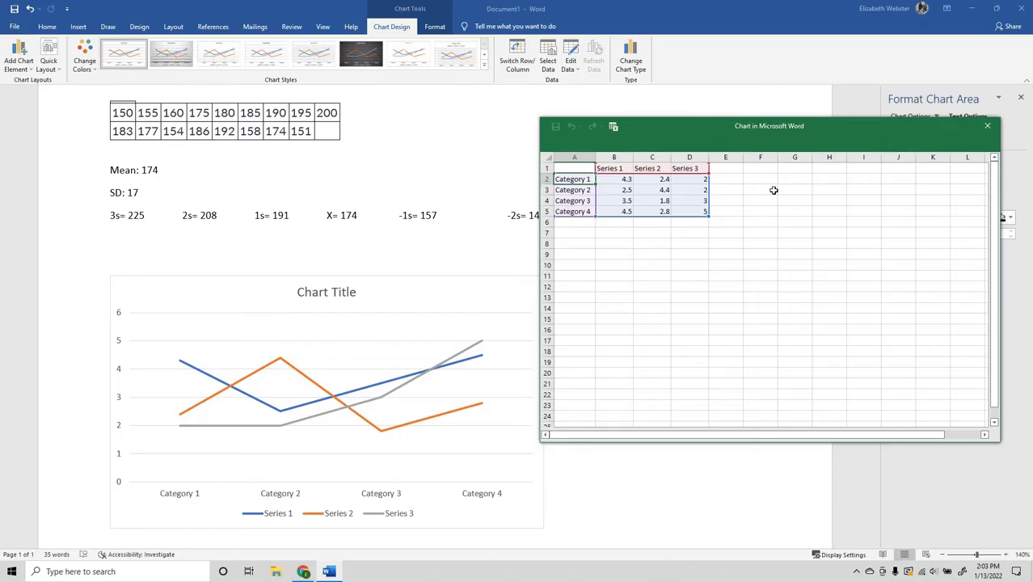
pyautogui.write('1')
pyautogui.press('Return')
pyautogui.write('2')
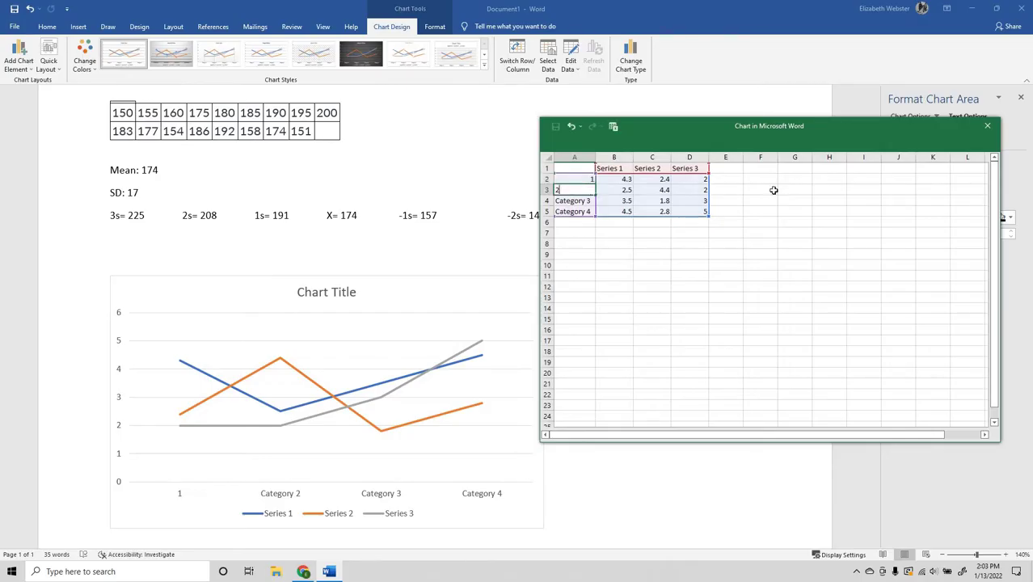
pyautogui.press('Return')
pyautogui.write('3')
pyautogui.press('Return')
pyautogui.write('4')
pyautogui.press('Return')
pyautogui.write('5')
pyautogui.press('Return')
pyautogui.write('6')
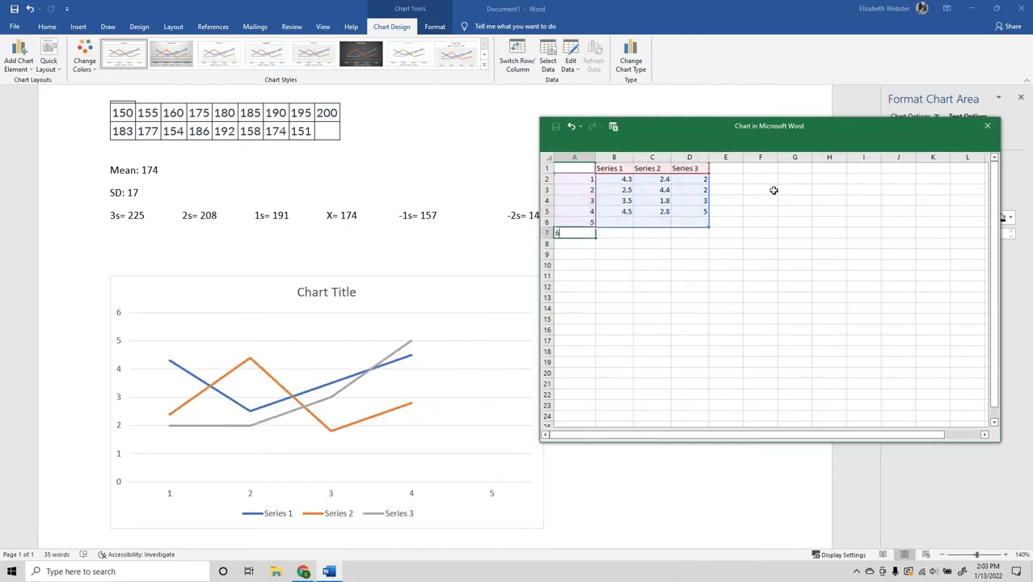
pyautogui.press('Return')
pyautogui.write('7')
pyautogui.press('Return')
pyautogui.write('8')
pyautogui.press('Return')
pyautogui.write('9')
pyautogui.press('Return')
pyautogui.write('10')
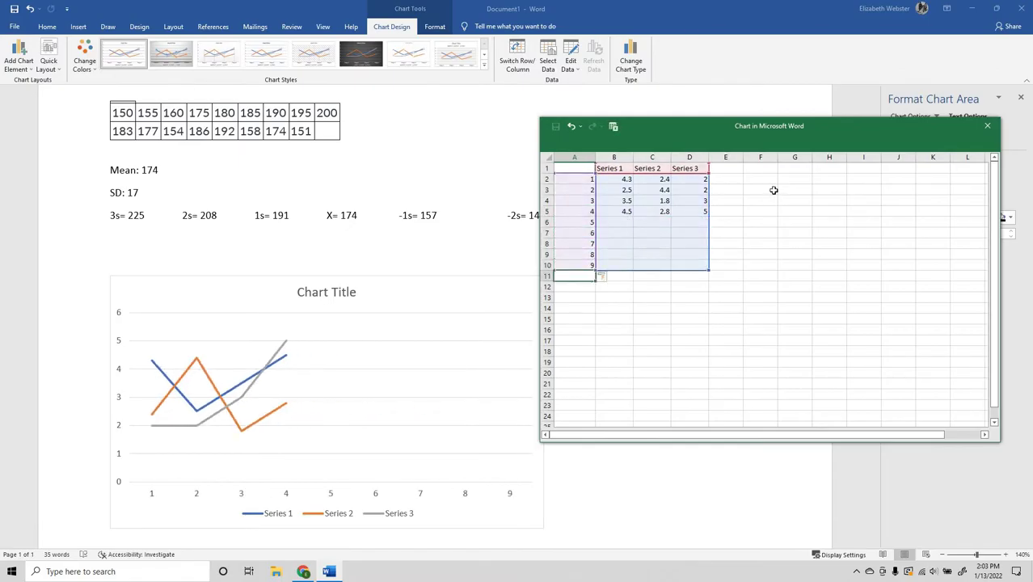
pyautogui.press('Return')
pyautogui.write('11')
pyautogui.press('Return')
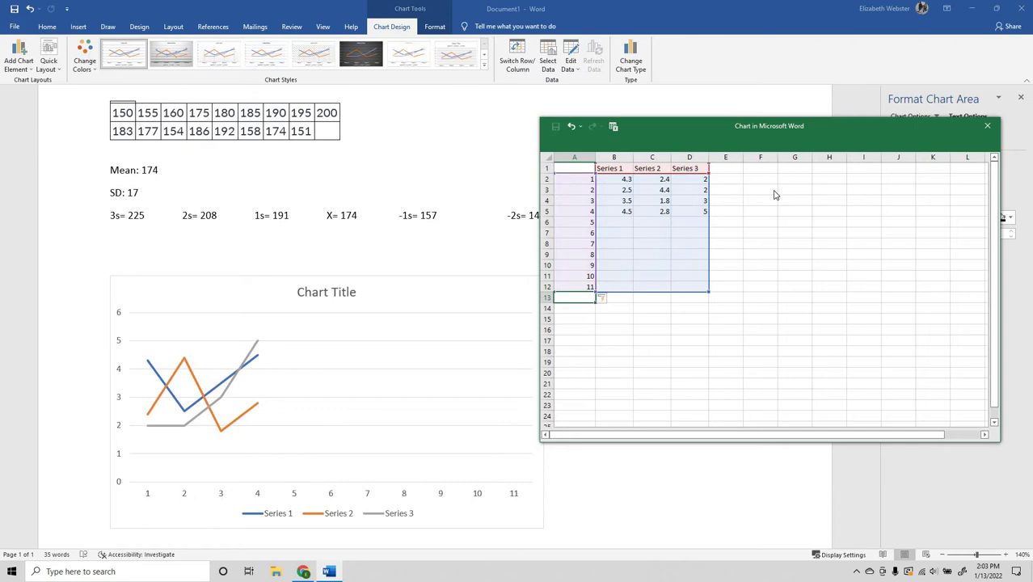
pyautogui.write('12')
pyautogui.press('Return')
pyautogui.write('13')
pyautogui.press('Return')
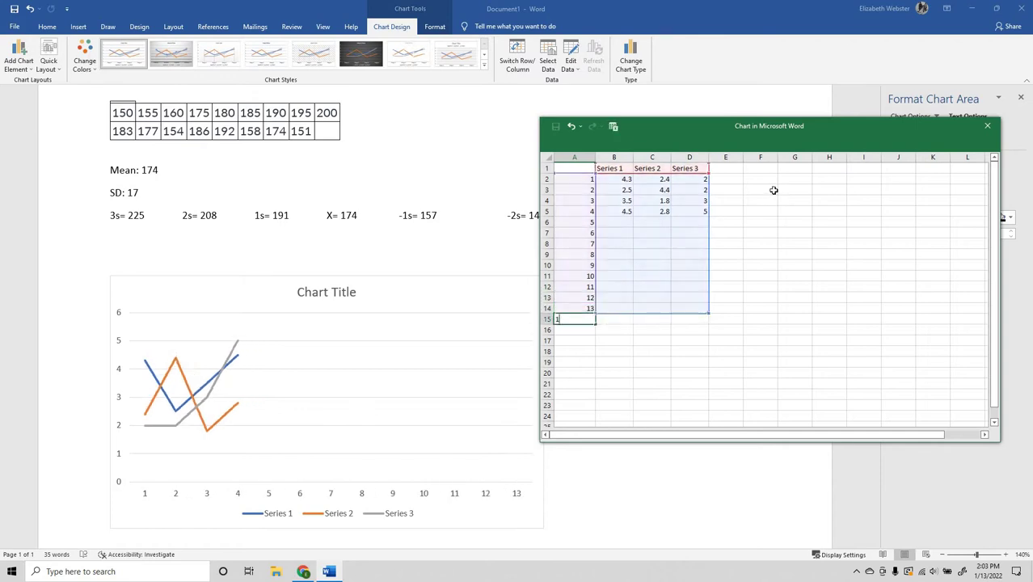
pyautogui.write('14')
pyautogui.press('Return')
pyautogui.write('15')
pyautogui.press('Return')
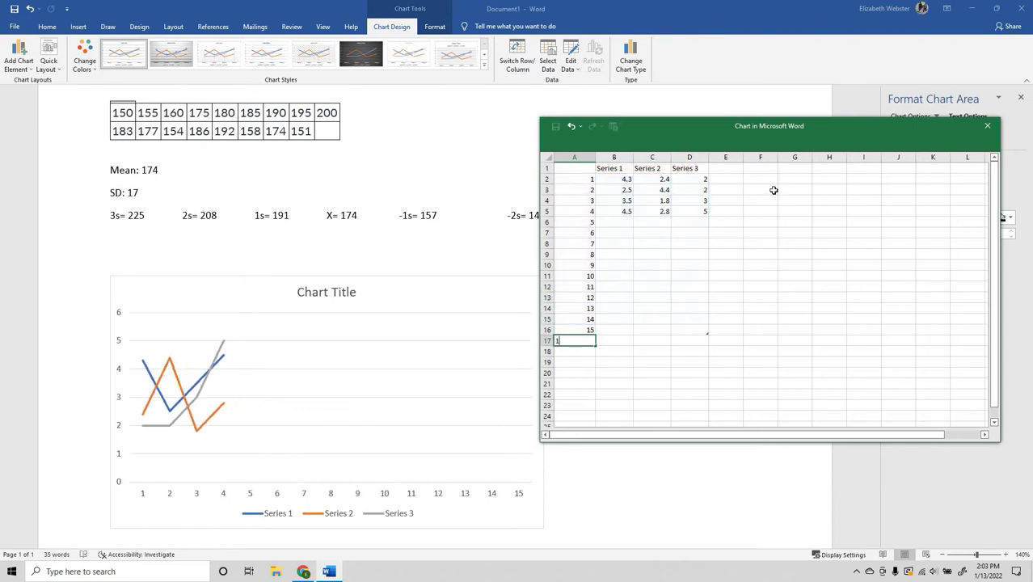
pyautogui.write('16')
pyautogui.press('Return')
pyautogui.write('17')
pyautogui.press('Return')
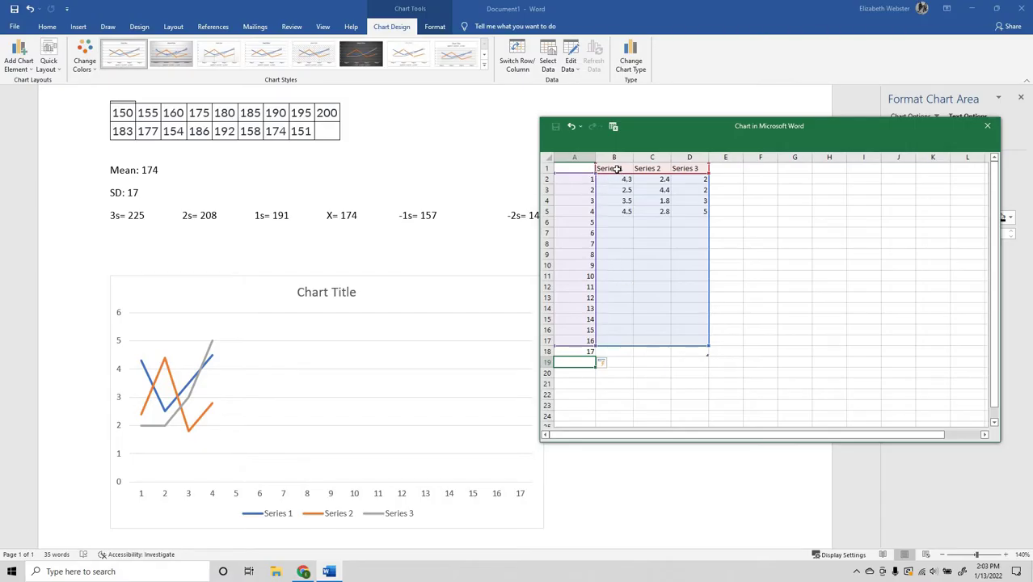
# Clear the sample series names and values from B1:D5.
pyautogui.moveTo(617, 168); pyautogui.dragTo(695, 213)
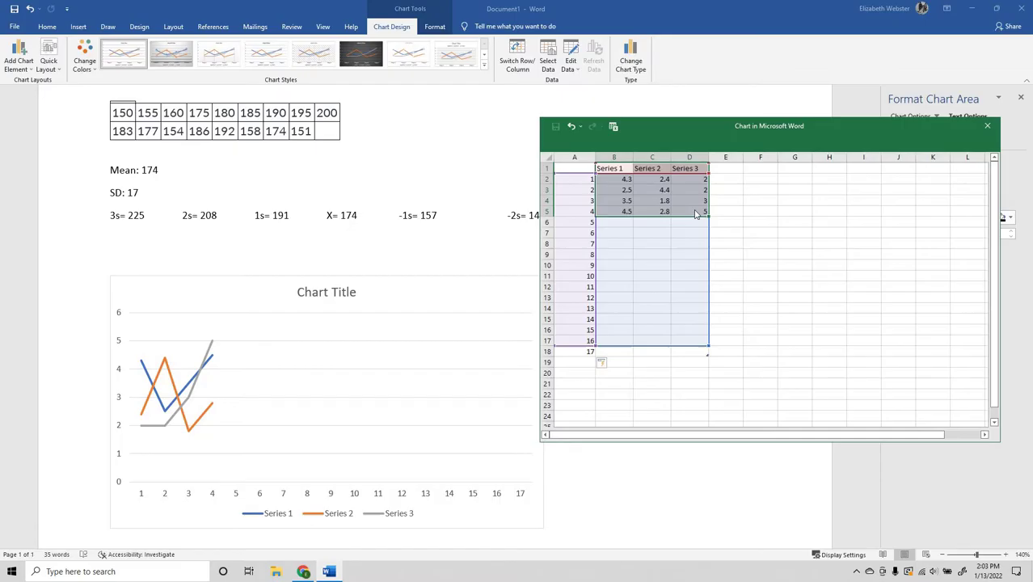
pyautogui.press('Delete')
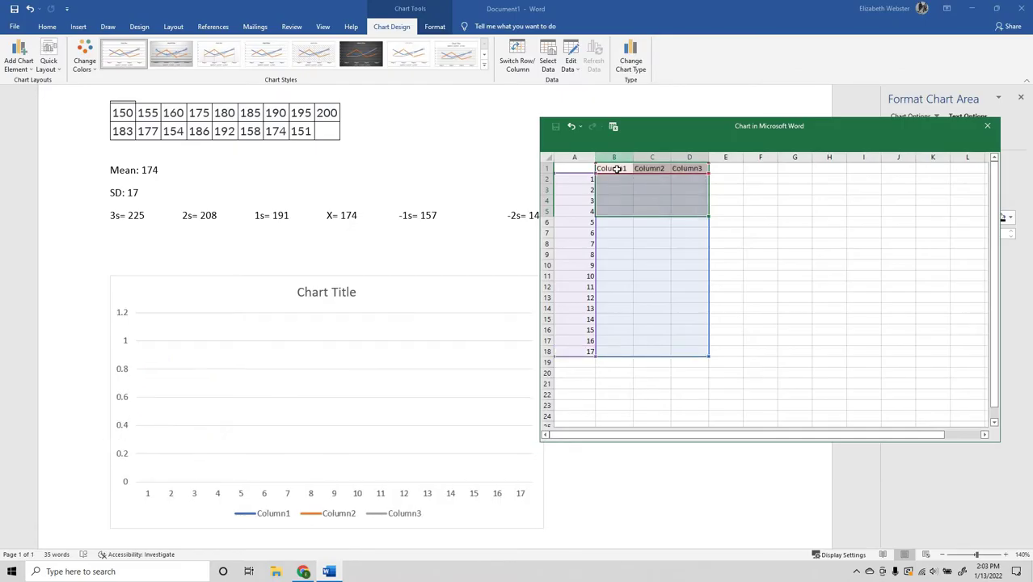
pyautogui.click(617, 170)
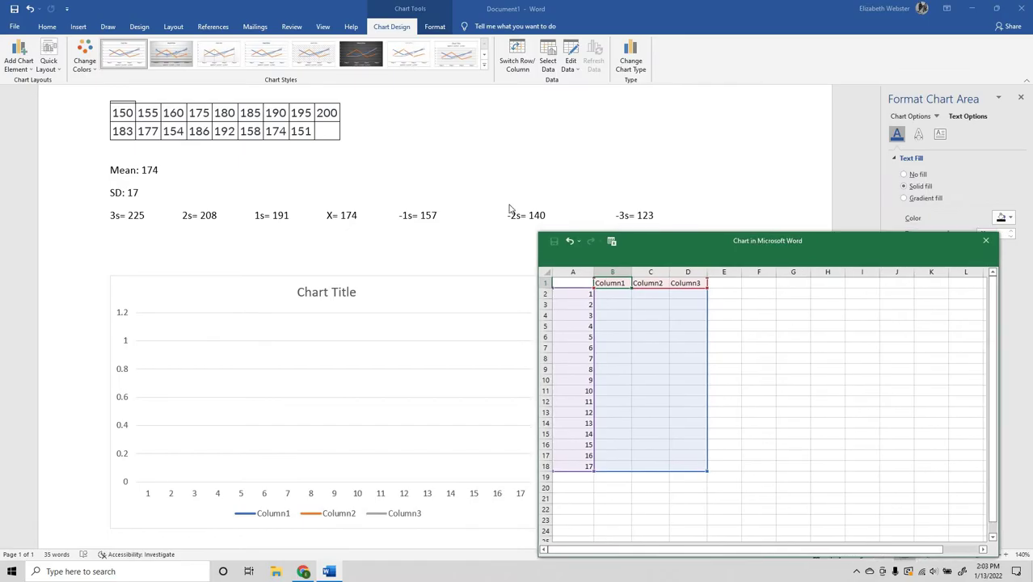
pyautogui.scroll(-1, 512, 210)
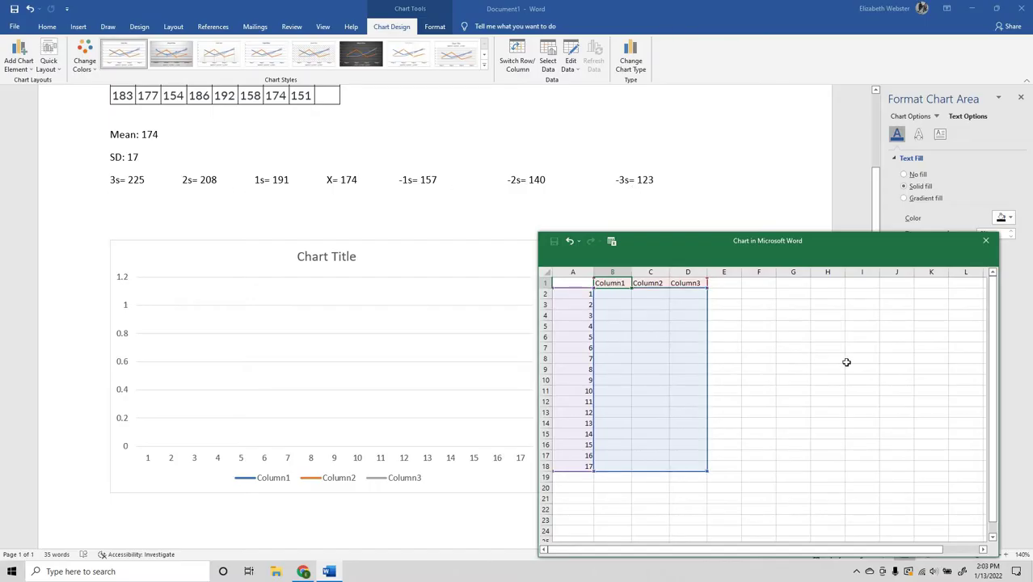
# Enter series headers 3s, 2s, 1s, X, -1s, -2s and -3s across B1:H1.
pyautogui.write('3s')
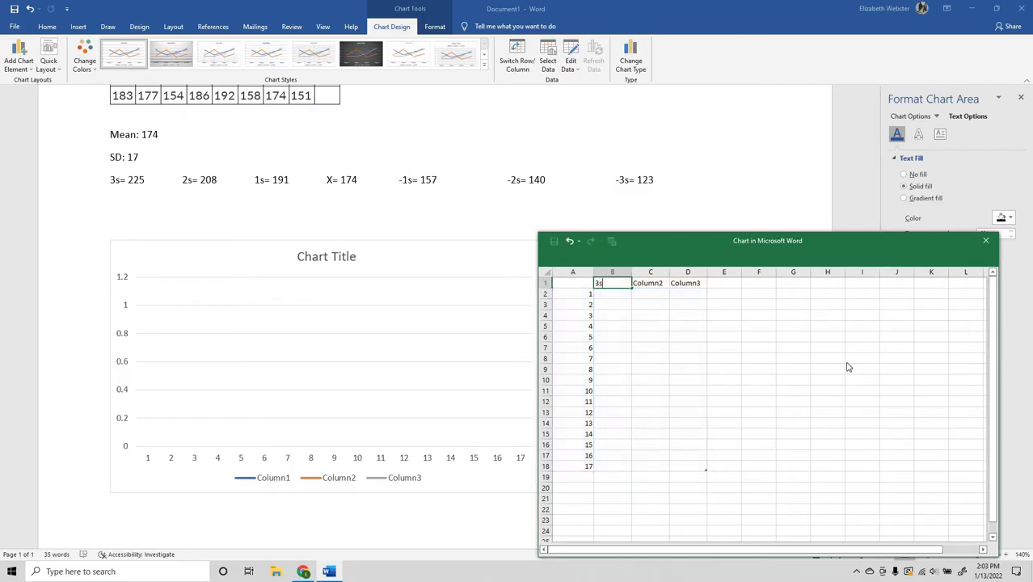
pyautogui.press('Tab')
pyautogui.write('2s')
pyautogui.press('Tab')
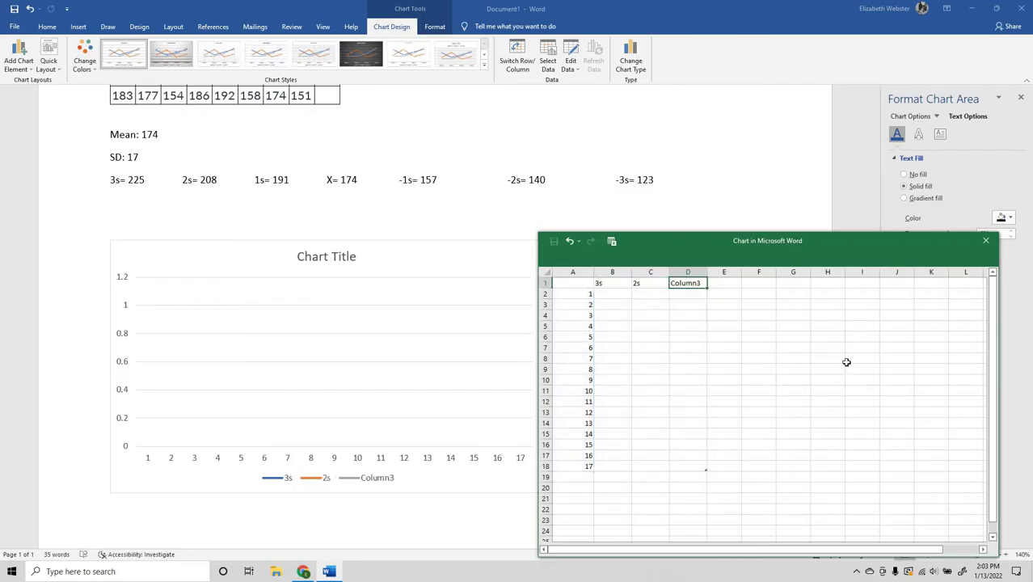
pyautogui.write('1s')
pyautogui.press('Tab')
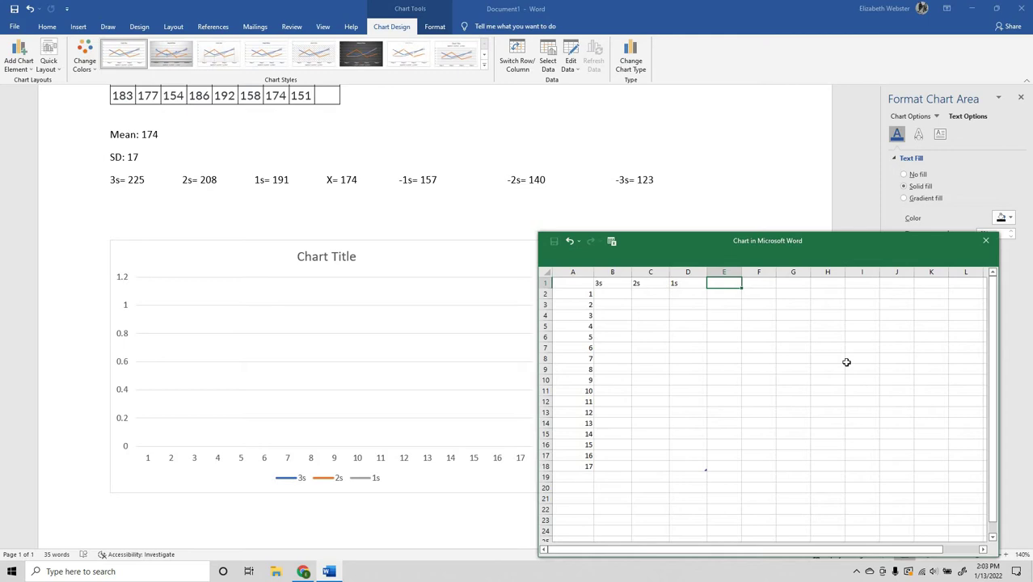
pyautogui.write('X')
pyautogui.press('Tab')
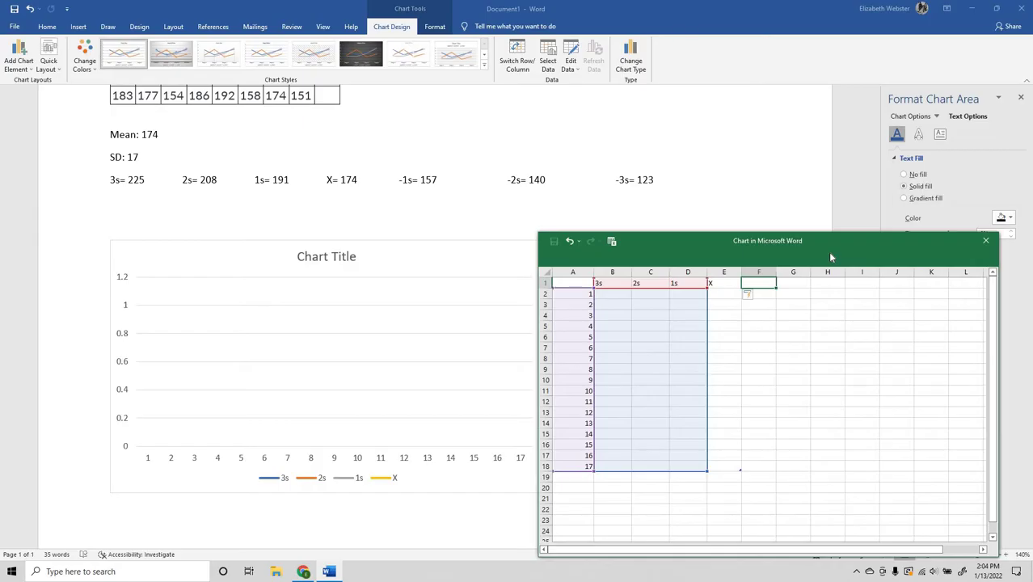
pyautogui.write("'-1s")
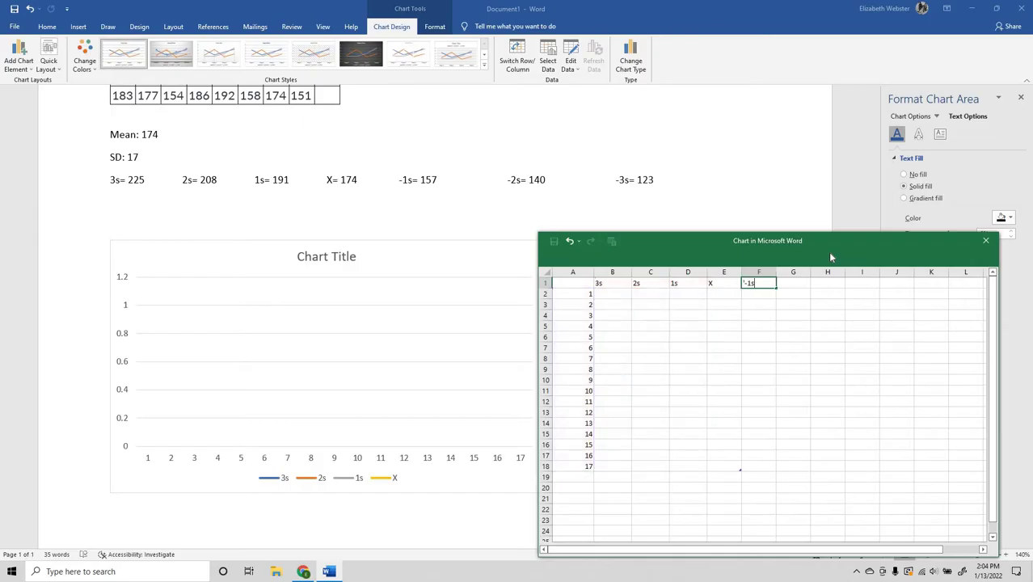
pyautogui.press('Tab')
pyautogui.write("'")
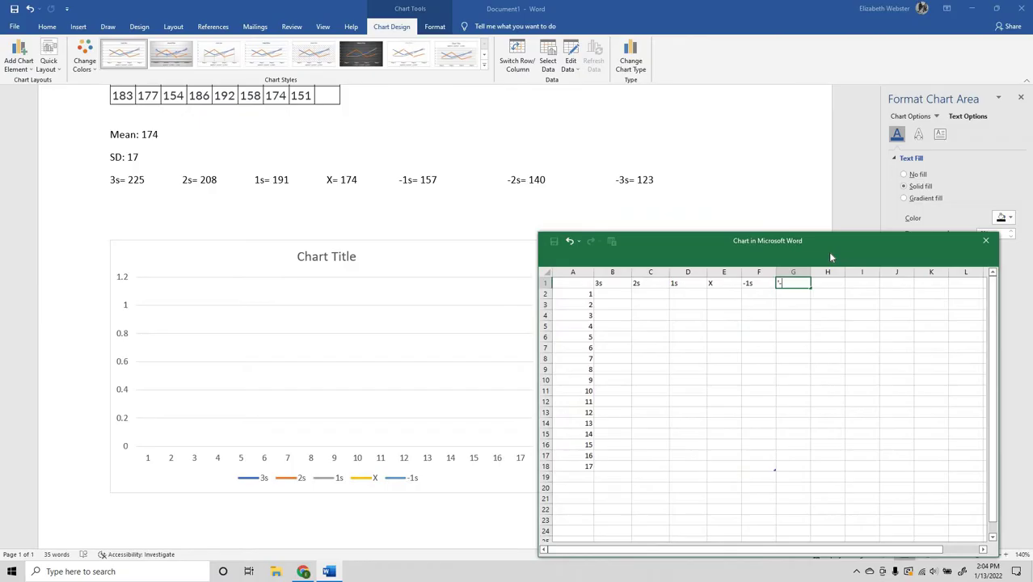
pyautogui.write('-2s')
pyautogui.press('Tab')
pyautogui.write("'")
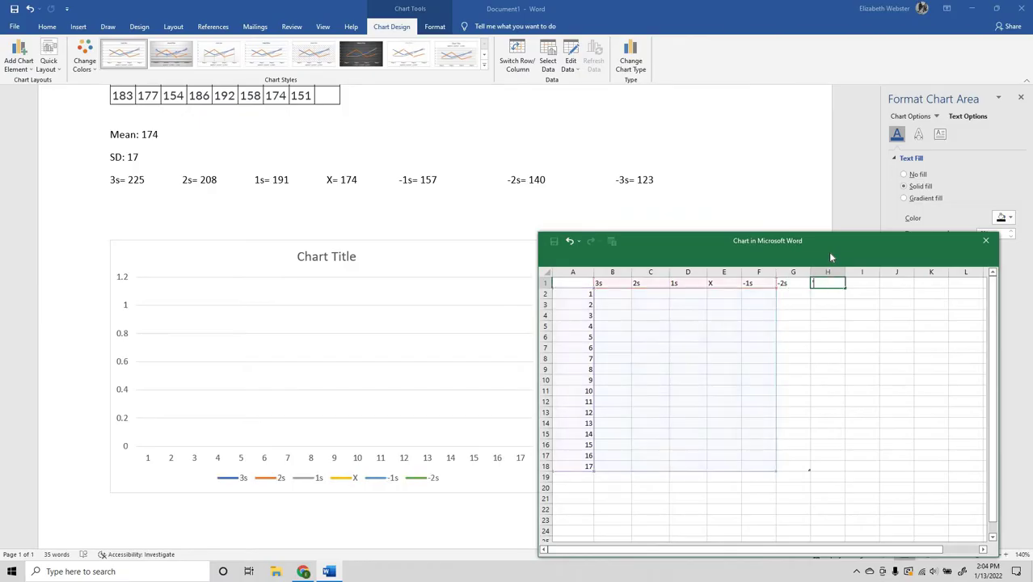
pyautogui.write('-3s')
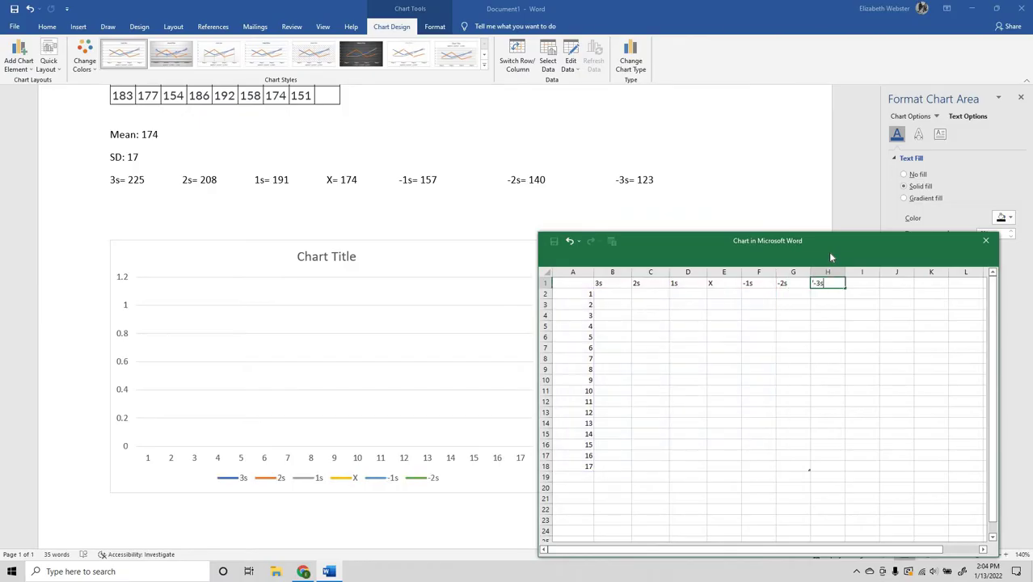
pyautogui.press('Return')
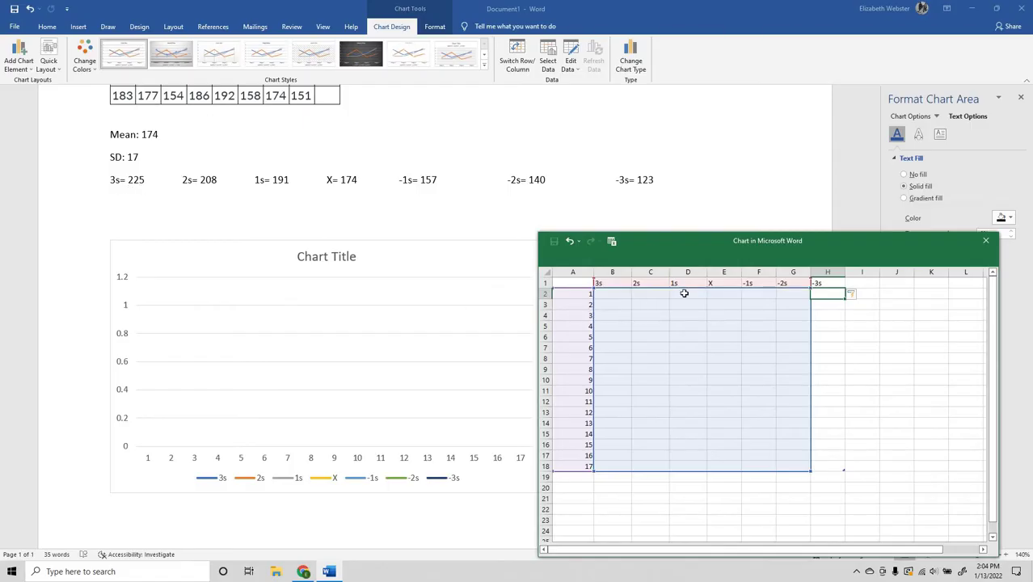
# Fill the 3s column B2:B18 with 225.
pyautogui.press('Return')
pyautogui.write('225')
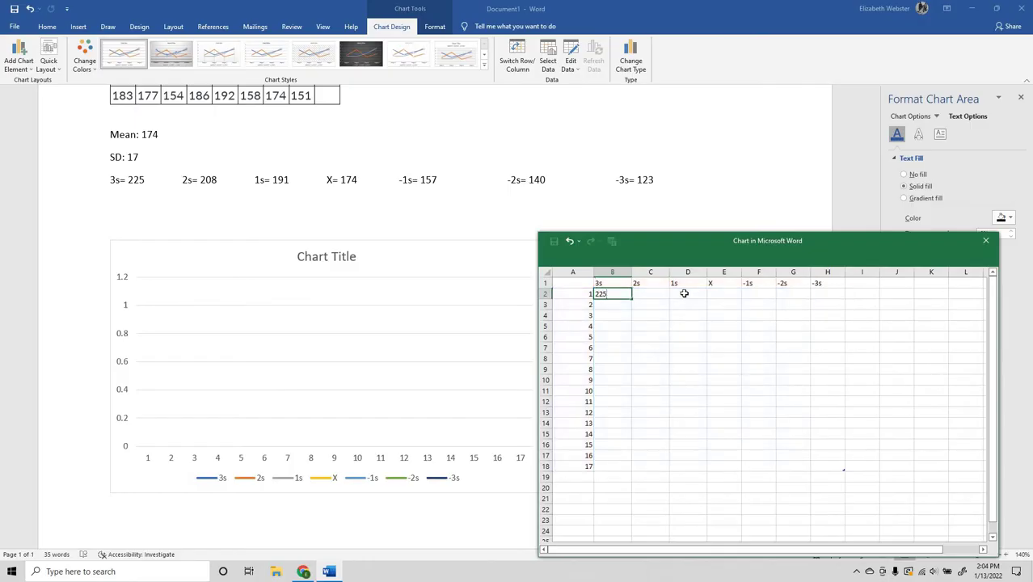
pyautogui.hotkey('ctrl', 'Return')
pyautogui.hotkey('ctrl', 'c')
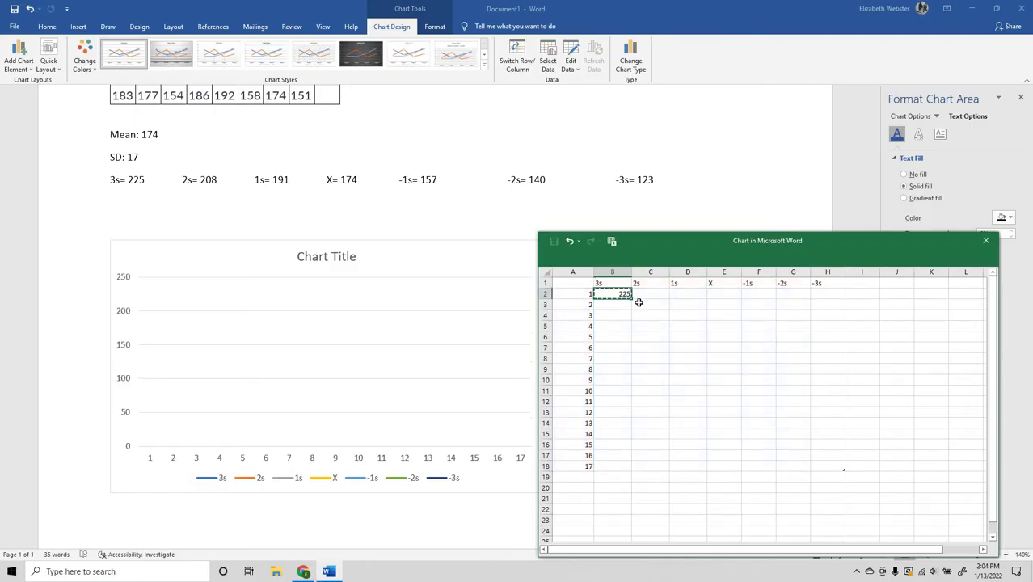
pyautogui.moveTo(612, 306); pyautogui.dragTo(621, 457)
pyautogui.hotkey('shift', 'Down')
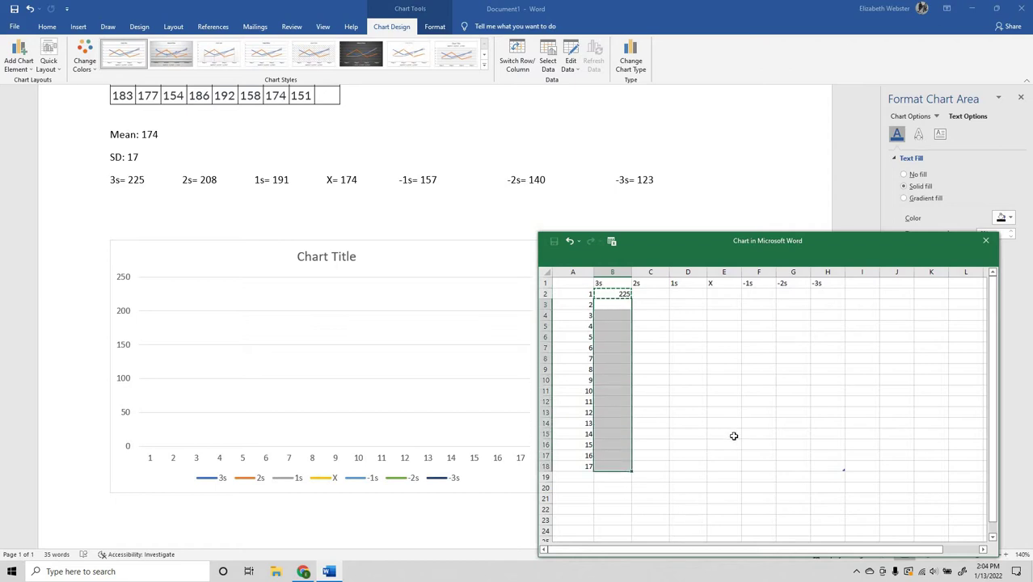
pyautogui.hotkey('ctrl', 'v')
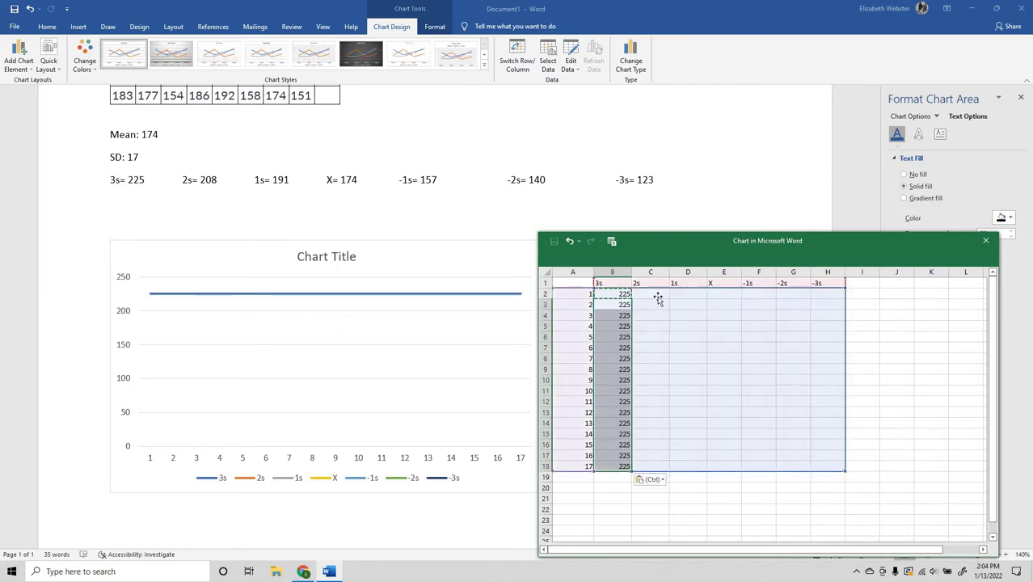
# Fill the 2s column C2:C18 with 208.
pyautogui.click(659, 296)
pyautogui.write('208')
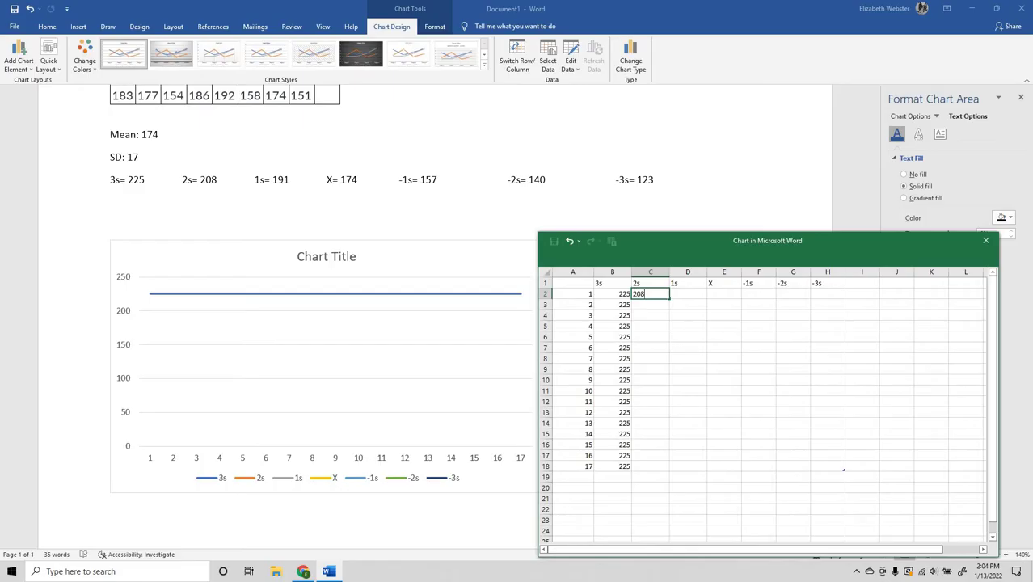
pyautogui.press('Return')
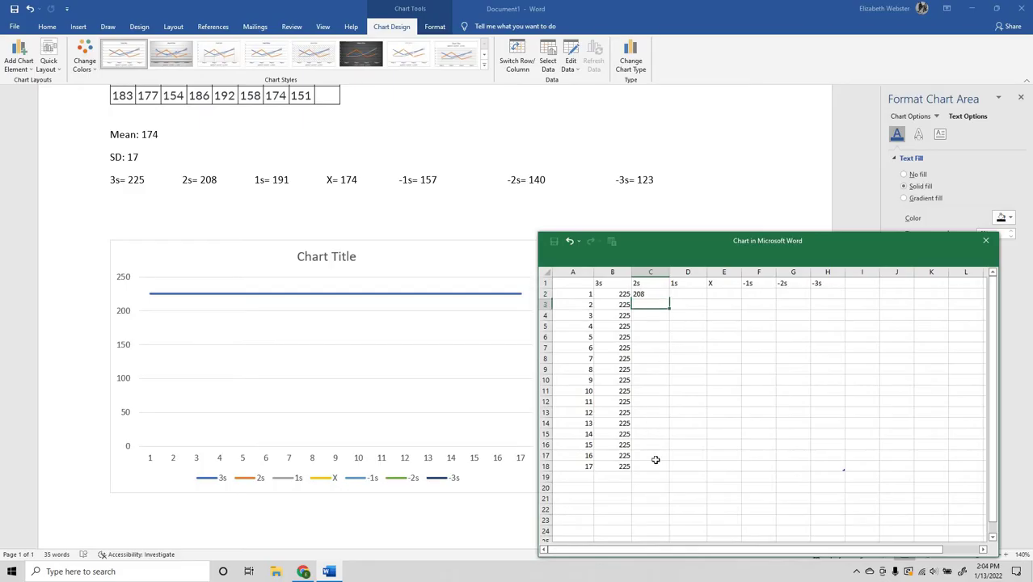
pyautogui.hotkey('shift', 'Down')
pyautogui.hotkey('shift', 'Down')
pyautogui.hotkey('shift', 'Down')
pyautogui.hotkey('shift', 'Down')
pyautogui.hotkey('shift', 'Down')
pyautogui.hotkey('shift', 'Down')
pyautogui.hotkey('shift', 'Down')
pyautogui.hotkey('shift', 'Down')
pyautogui.hotkey('shift', 'Down')
pyautogui.hotkey('shift', 'Down')
pyautogui.hotkey('shift', 'Down')
pyautogui.hotkey('shift', 'Down')
pyautogui.hotkey('shift', 'Down')
pyautogui.hotkey('shift', 'Down')
pyautogui.hotkey('shift', 'Down')
pyautogui.hotkey('ctrl', 'v')
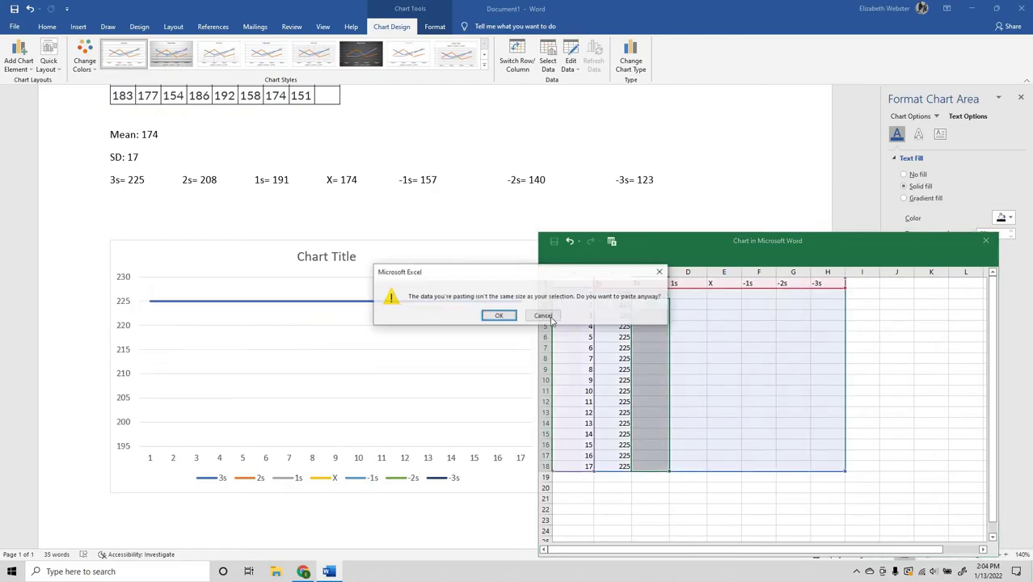
pyautogui.click(543, 316)
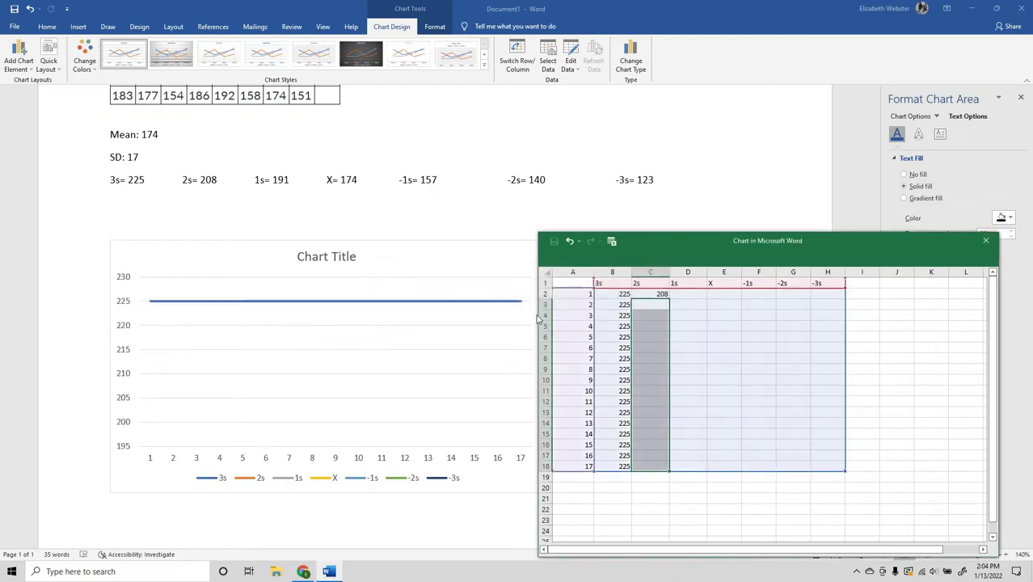
pyautogui.hotkey('ctrl', 'v')
pyautogui.click(498, 316)
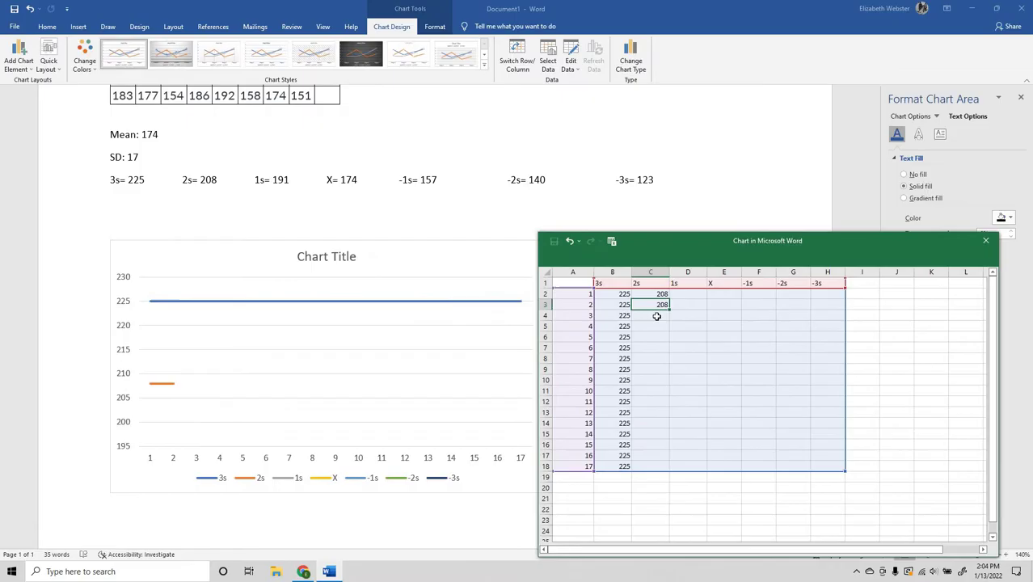
pyautogui.moveTo(657, 316); pyautogui.dragTo(669, 478)
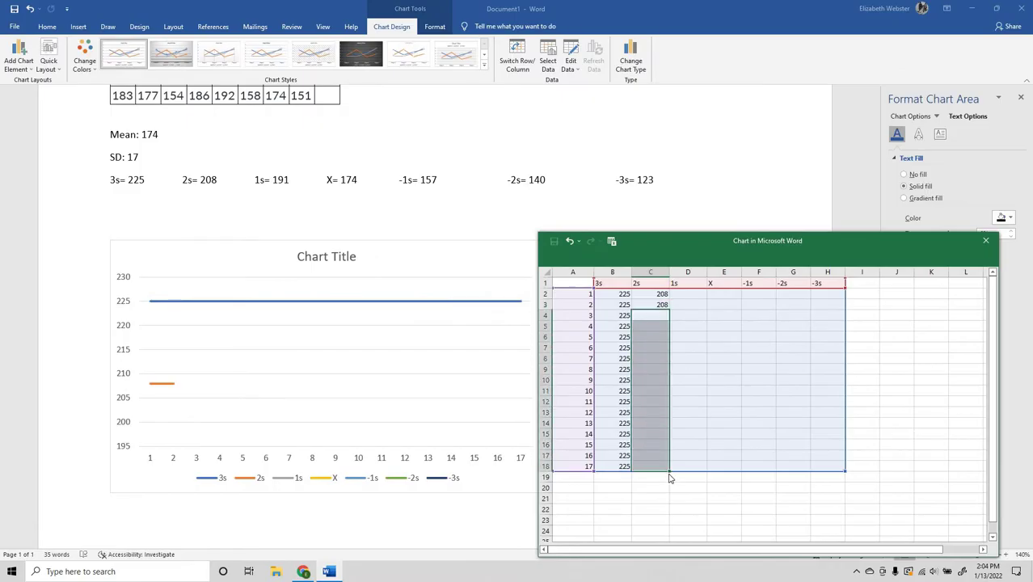
pyautogui.hotkey('ctrl', 'v')
pyautogui.press('Return')
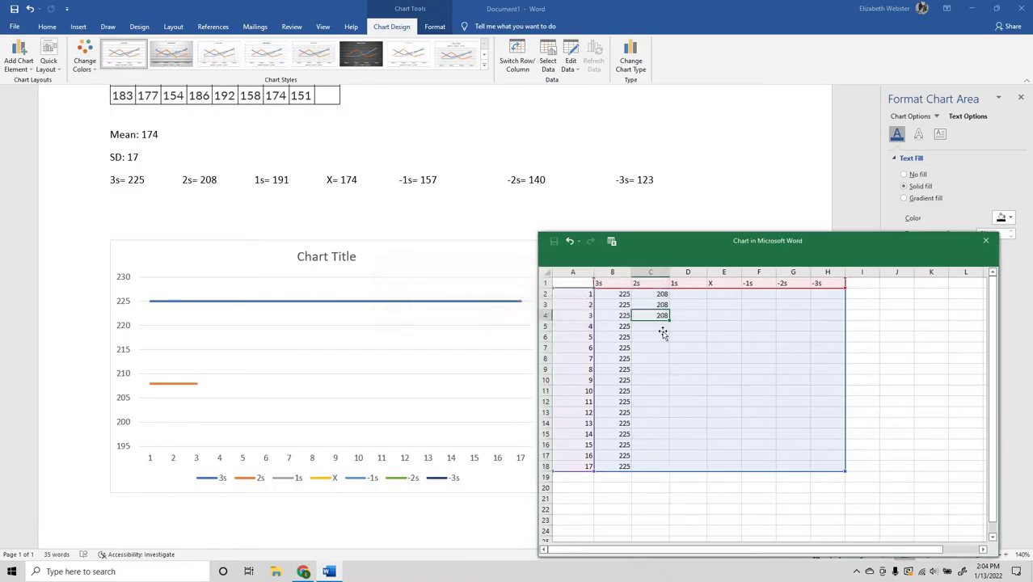
pyautogui.click(662, 323)
pyautogui.click(661, 315)
pyautogui.hotkey('ctrl', 'c')
pyautogui.moveTo(662, 324); pyautogui.dragTo(662, 466)
pyautogui.hotkey('ctrl', 'v')
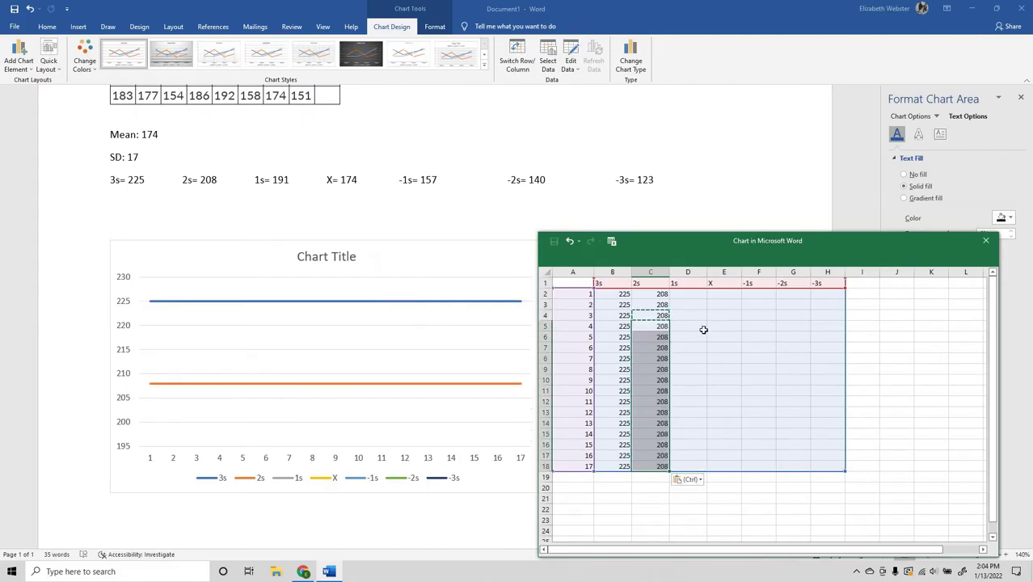
# Fill the 1s column D2:D18 with 191.
pyautogui.click(679, 296)
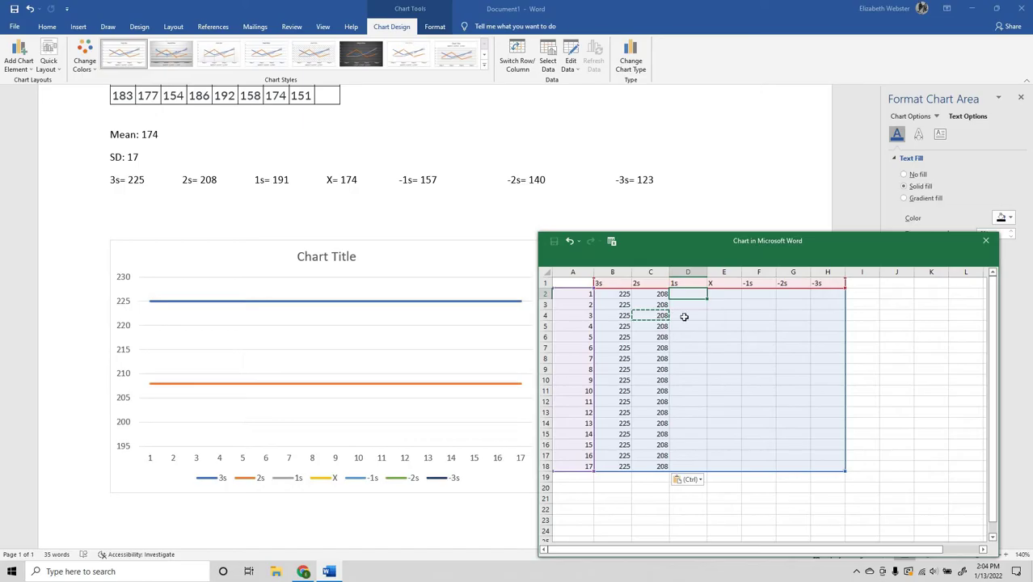
pyautogui.click(679, 316)
pyautogui.click(656, 316)
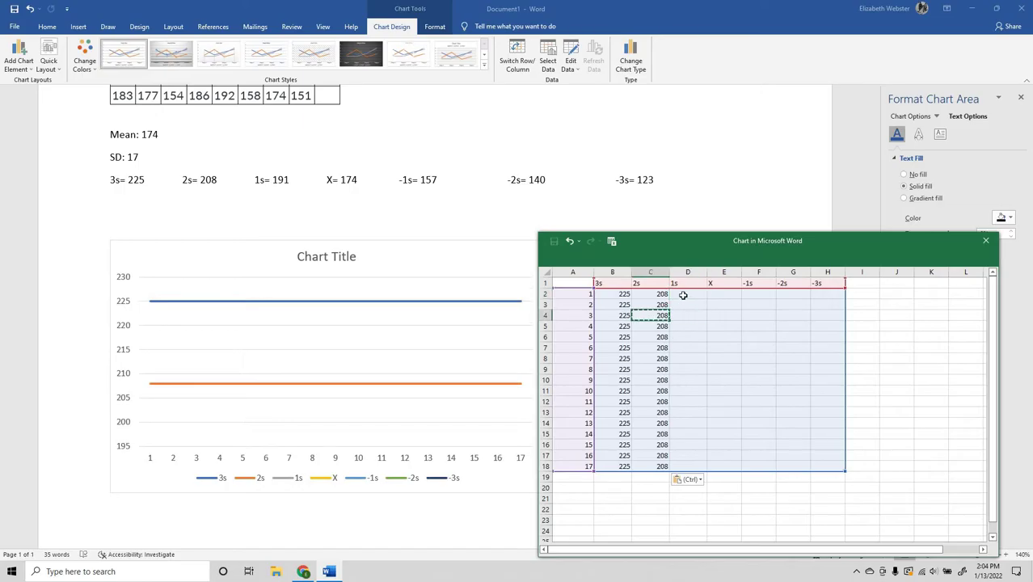
pyautogui.click(683, 295)
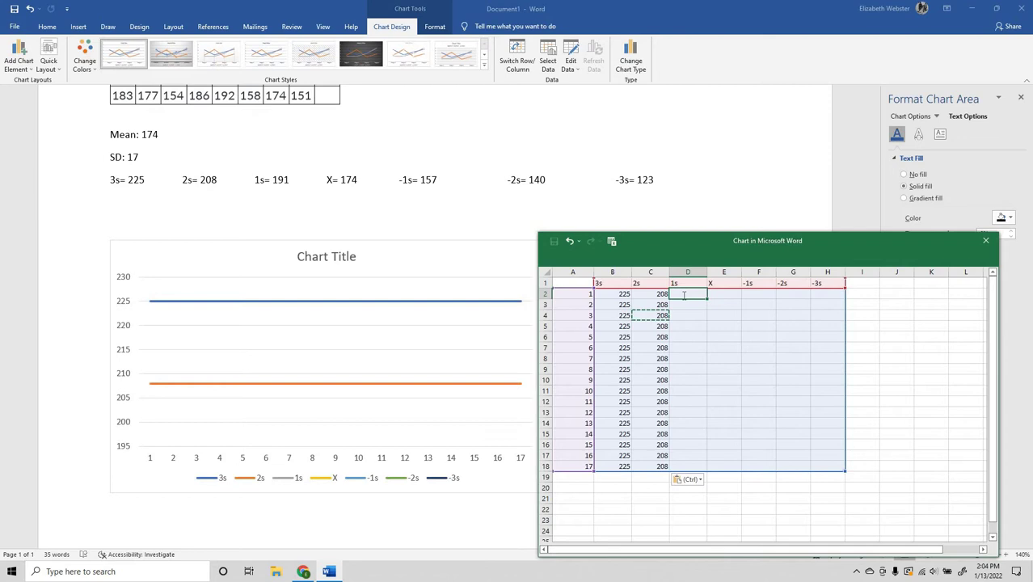
pyautogui.write('191')
pyautogui.press('Return')
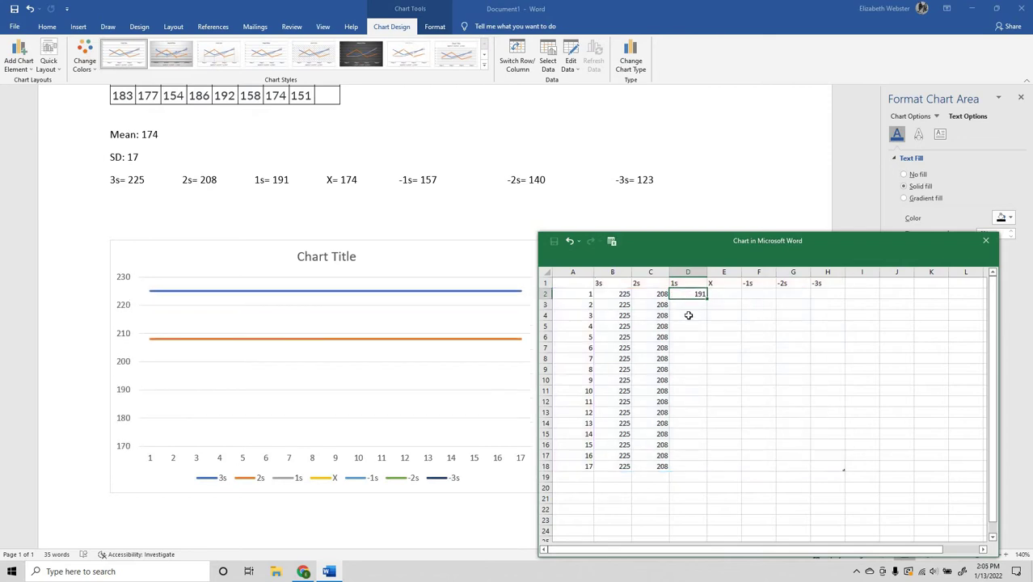
pyautogui.hotkey('ctrl', 'c')
pyautogui.moveTo(688, 307)
pyautogui.mouseDown()
pyautogui.moveTo(693, 462)
pyautogui.moveTo(688, 312)
pyautogui.mouseUp()
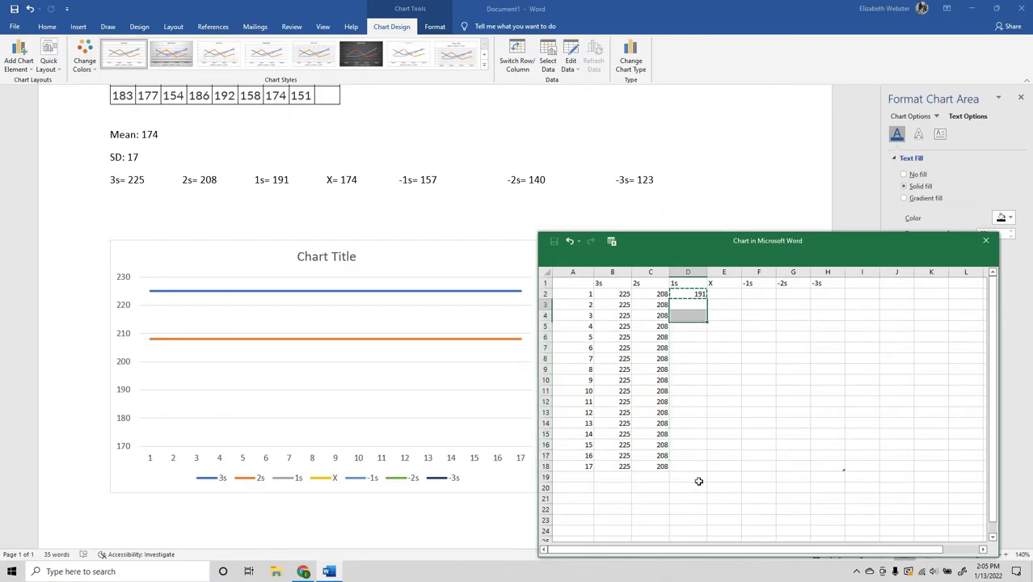
pyautogui.moveTo(699, 481); pyautogui.dragTo(698, 469)
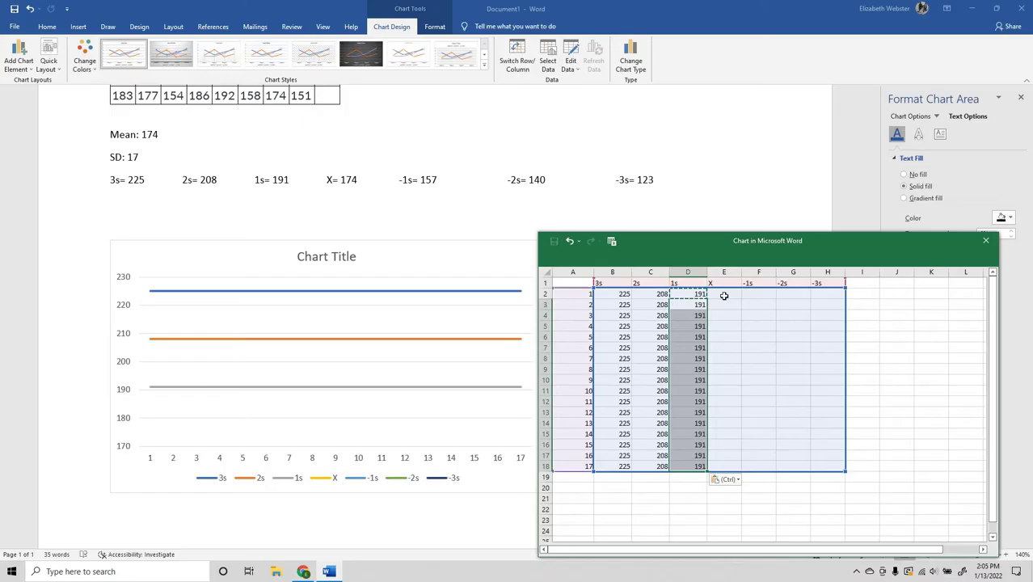
# Fill the X mean column E2:E18 with 174.
pyautogui.press('Right')
pyautogui.write('1')
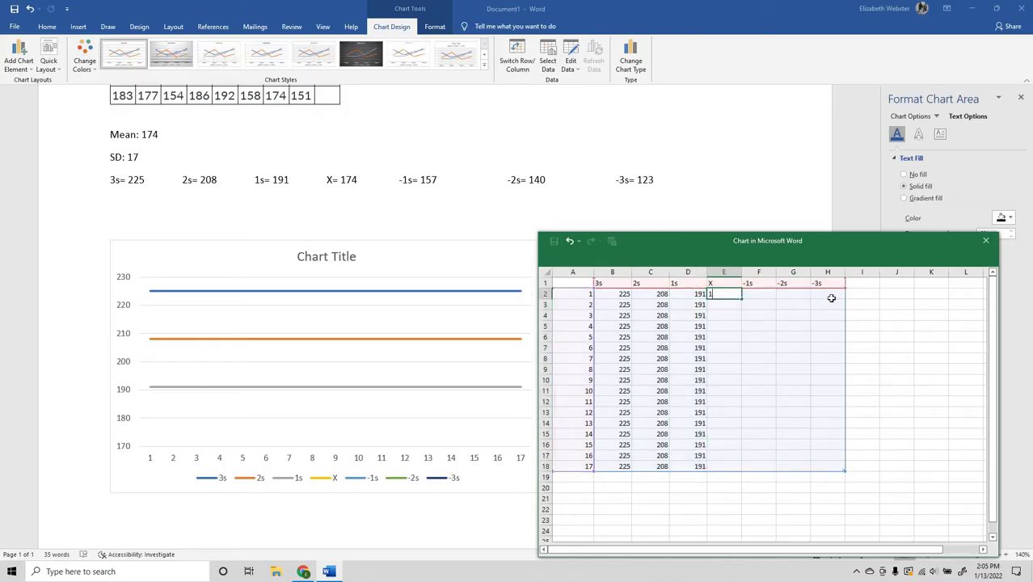
pyautogui.write('74')
pyautogui.press('Return')
pyautogui.press('Up')
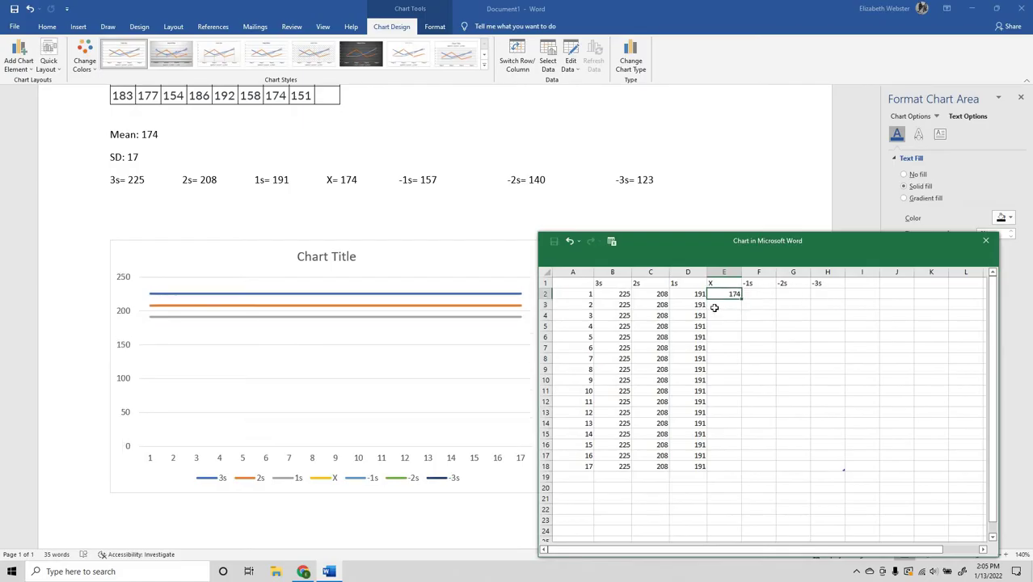
pyautogui.hotkey('ctrl', 'c')
pyautogui.press('Down')
pyautogui.keyDown('shift'); pyautogui.click(728, 462); pyautogui.keyUp('shift')
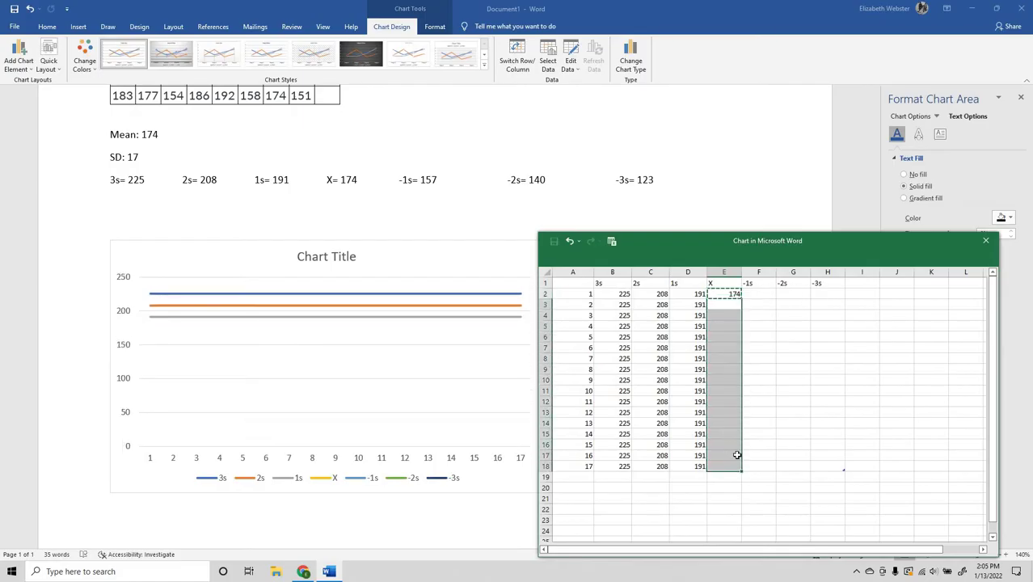
pyautogui.hotkey('ctrl', 'v')
# Fill the -1s column F2:F18 with 157.
pyautogui.click(777, 296)
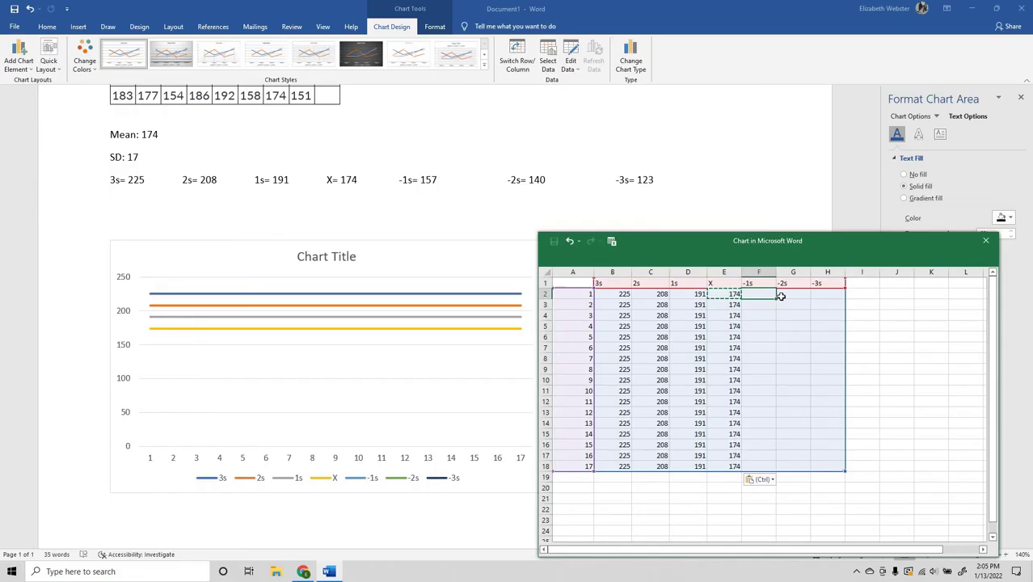
pyautogui.write('157')
pyautogui.hotkey('ctrl', 'Return')
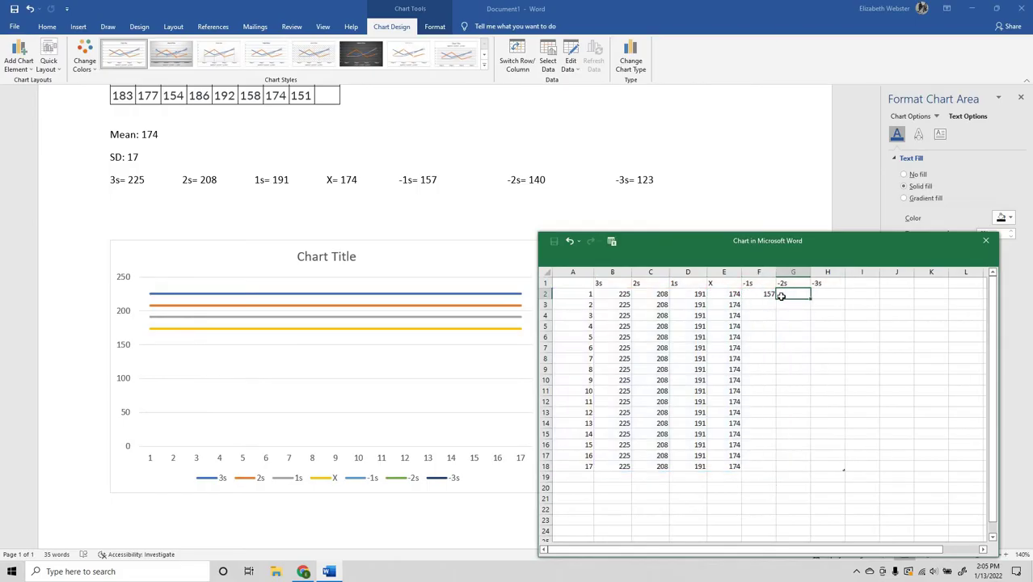
pyautogui.hotkey('ctrl', 'c')
pyautogui.moveTo(768, 303); pyautogui.dragTo(766, 466)
pyautogui.hotkey('ctrl', 'v')
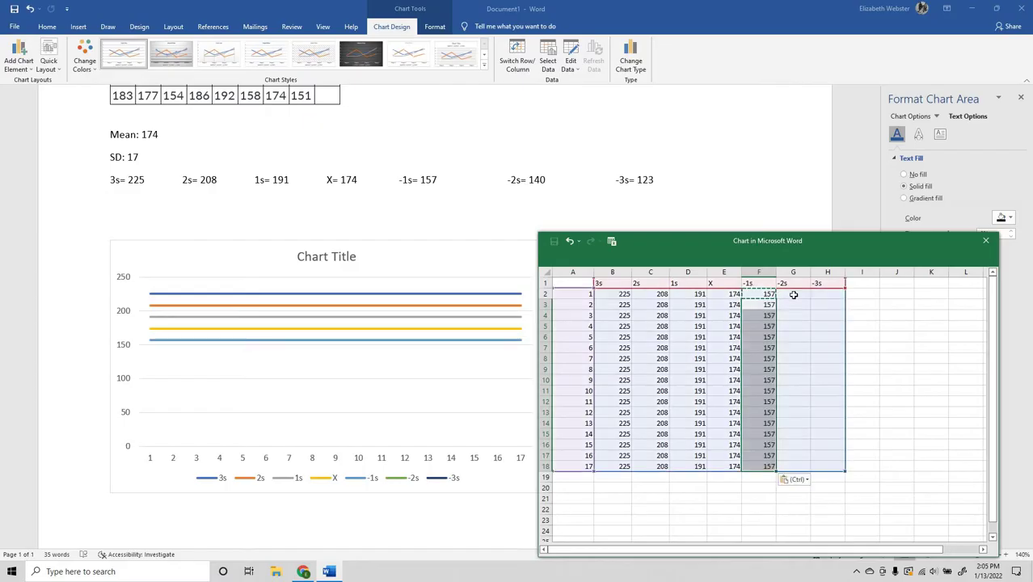
# Fill the -2s column G2:G18 with 140.
pyautogui.click(795, 295)
pyautogui.write('140')
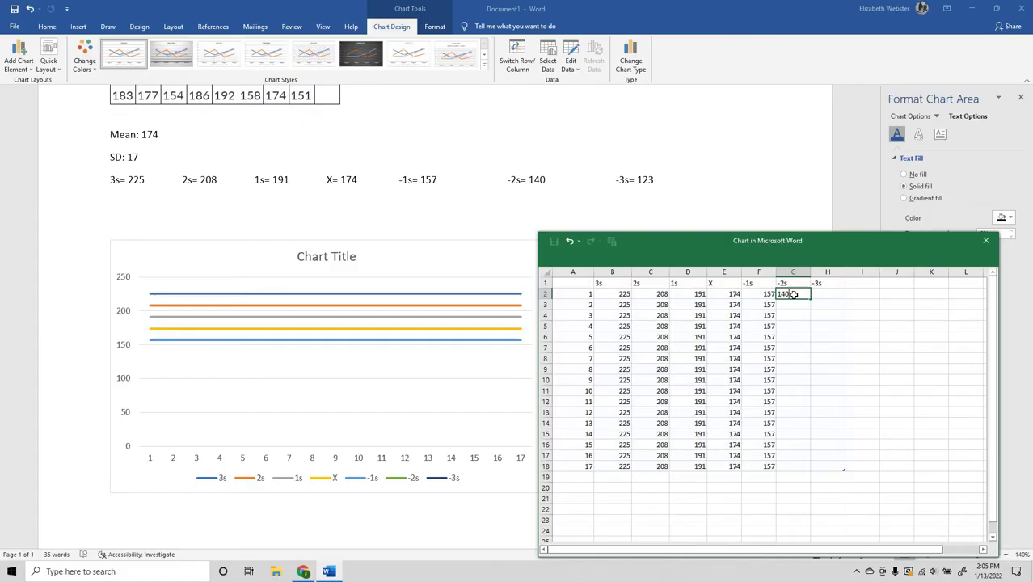
pyautogui.hotkey('ctrl', 'Return')
pyautogui.hotkey('ctrl', 'c')
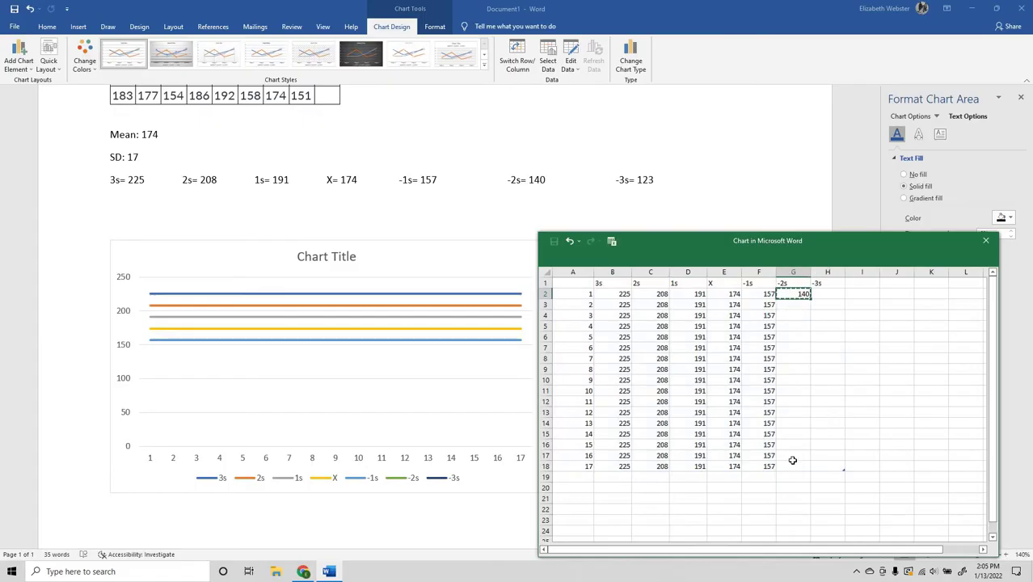
pyautogui.moveTo(792, 305); pyautogui.dragTo(794, 466)
pyautogui.hotkey('ctrl', 'v')
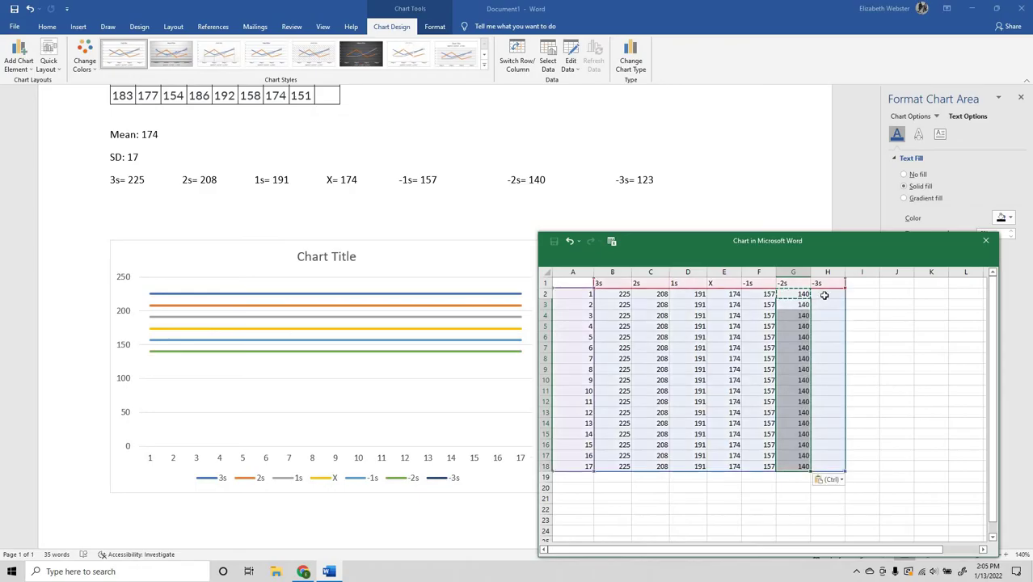
# Fill the -3s column H2:H18 with 123.
pyautogui.click(825, 296)
pyautogui.write('12')
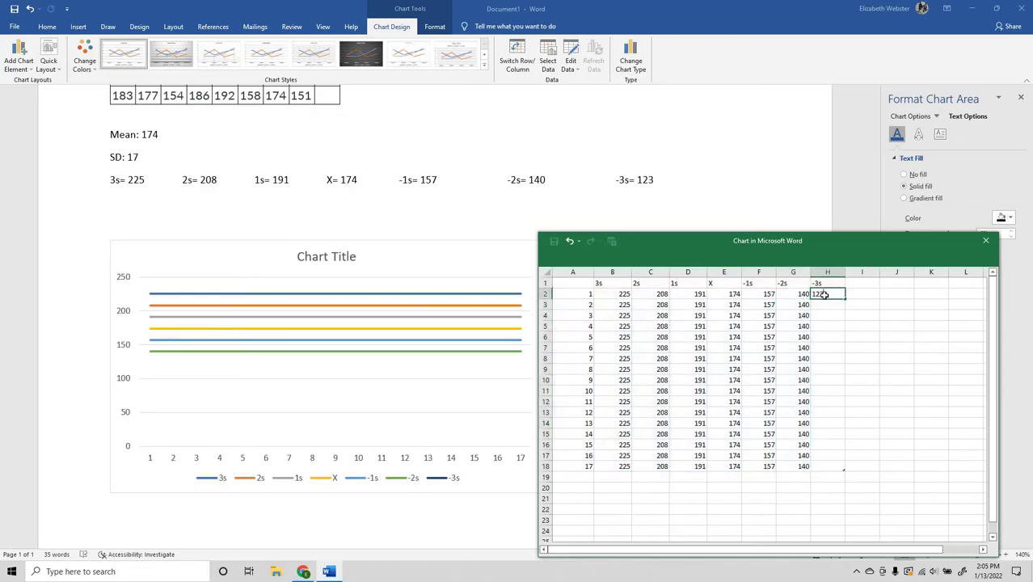
pyautogui.write('3')
pyautogui.press('Return')
pyautogui.click(823, 295)
pyautogui.hotkey('ctrl', 'c')
pyautogui.moveTo(823, 305); pyautogui.dragTo(824, 469)
pyautogui.hotkey('ctrl', 'v')
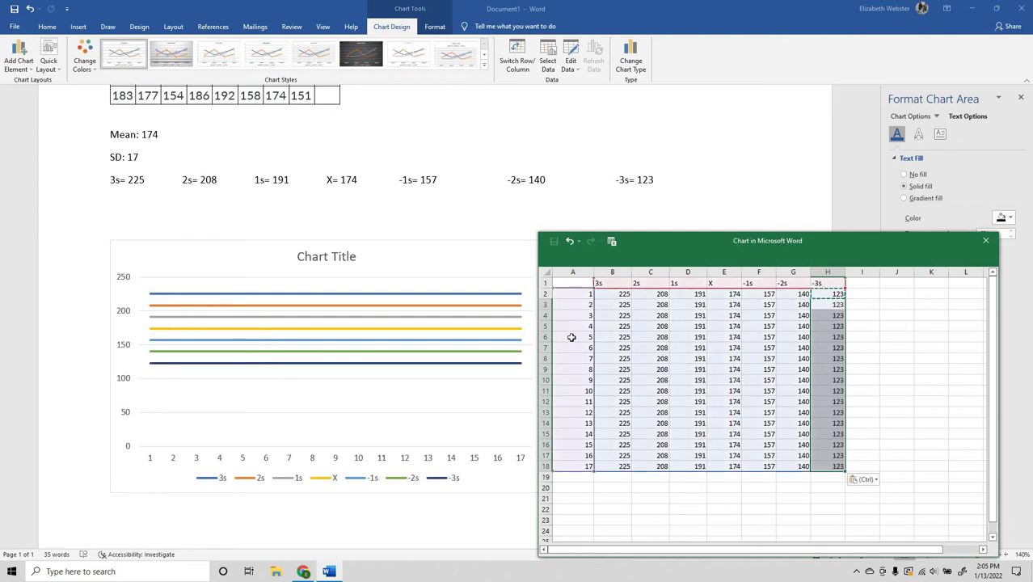
pyautogui.moveTo(682, 237); pyautogui.dragTo(709, 227)
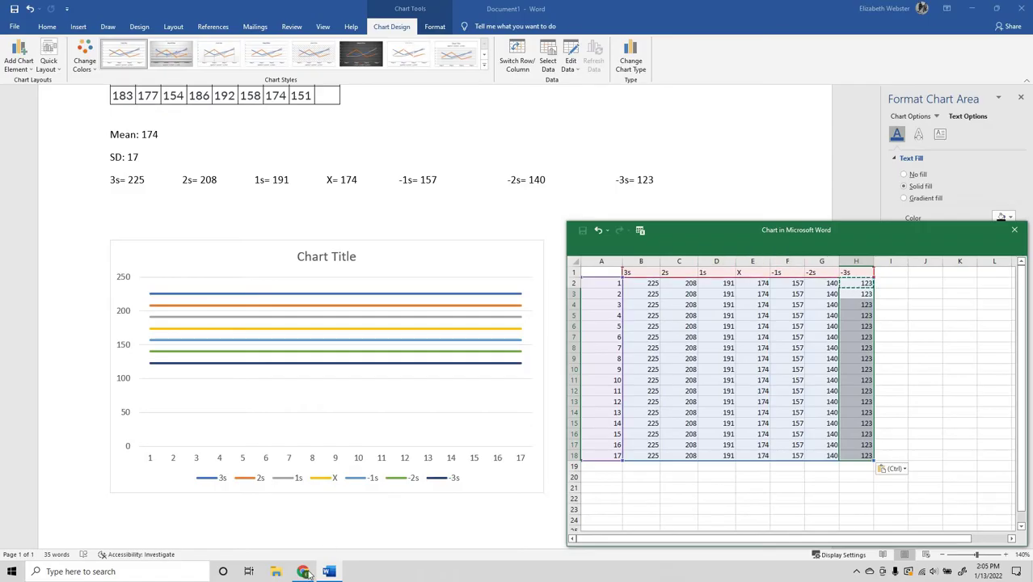
pyautogui.hotkey('alt', 'Tab')
pyautogui.click(435, 271)
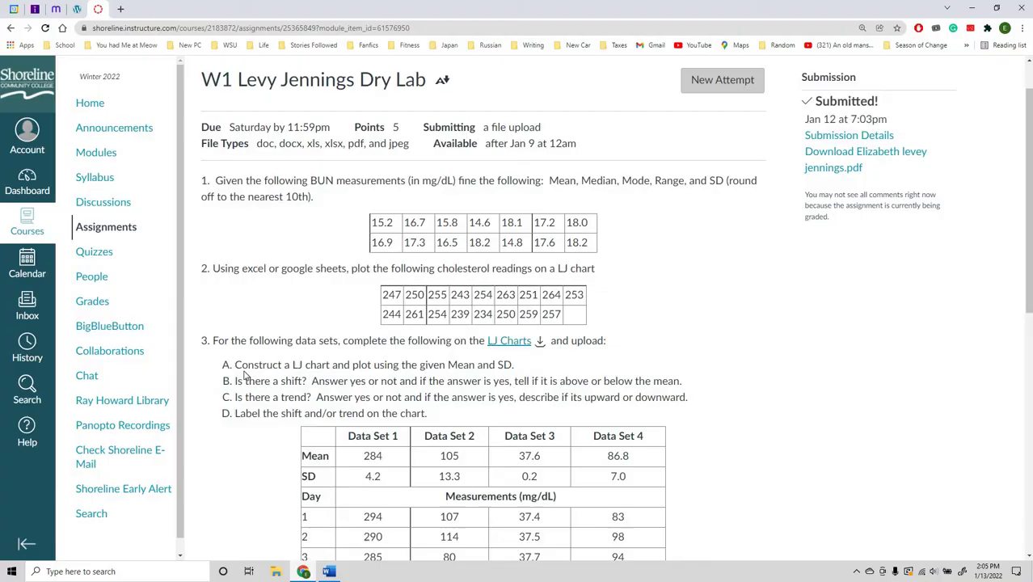
pyautogui.click(329, 572)
# Retitle the chart 'Cholesterol'.
pyautogui.click(333, 257)
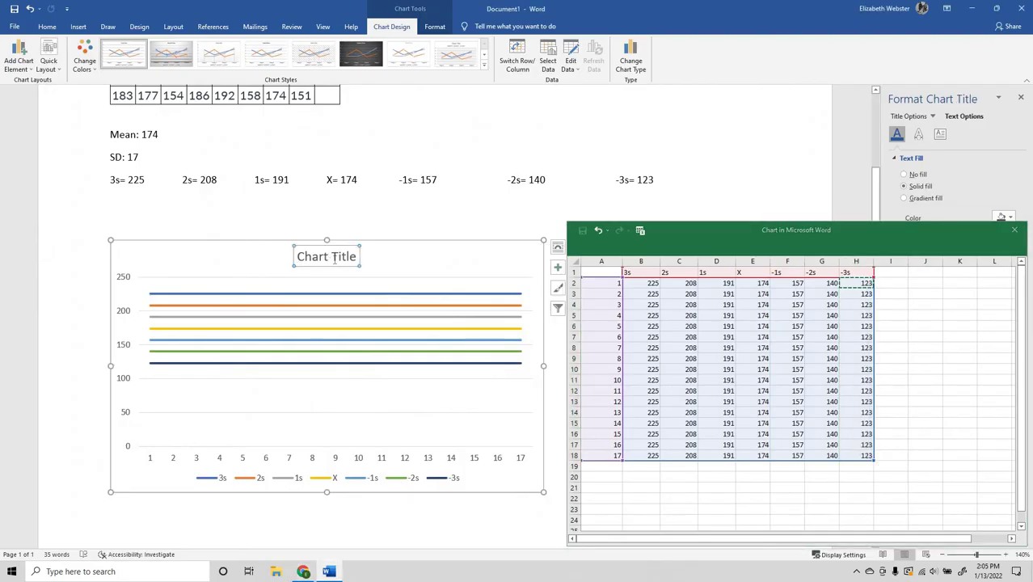
pyautogui.moveTo(297, 257); pyautogui.dragTo(348, 260)
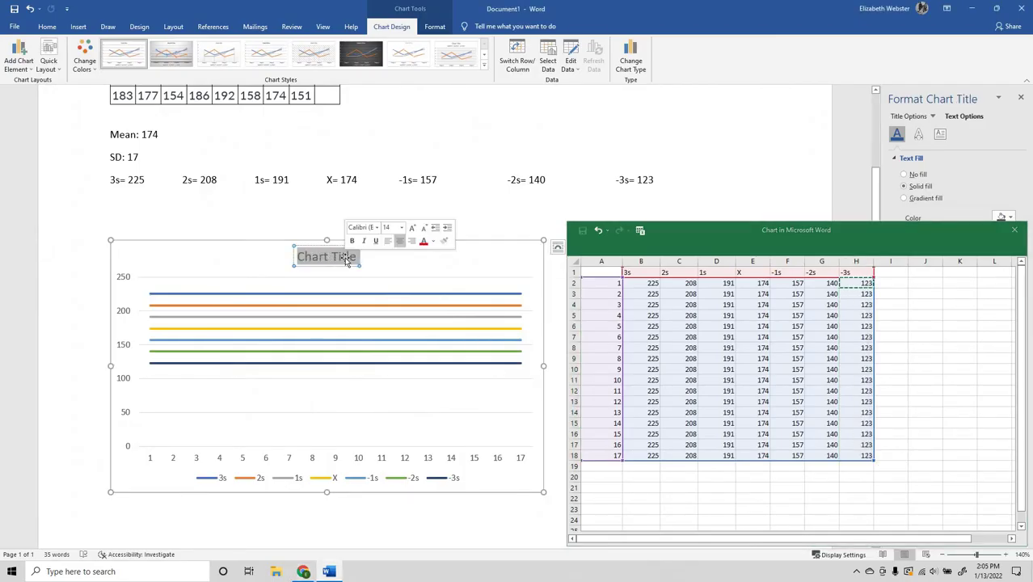
pyautogui.write('Cholesterol')
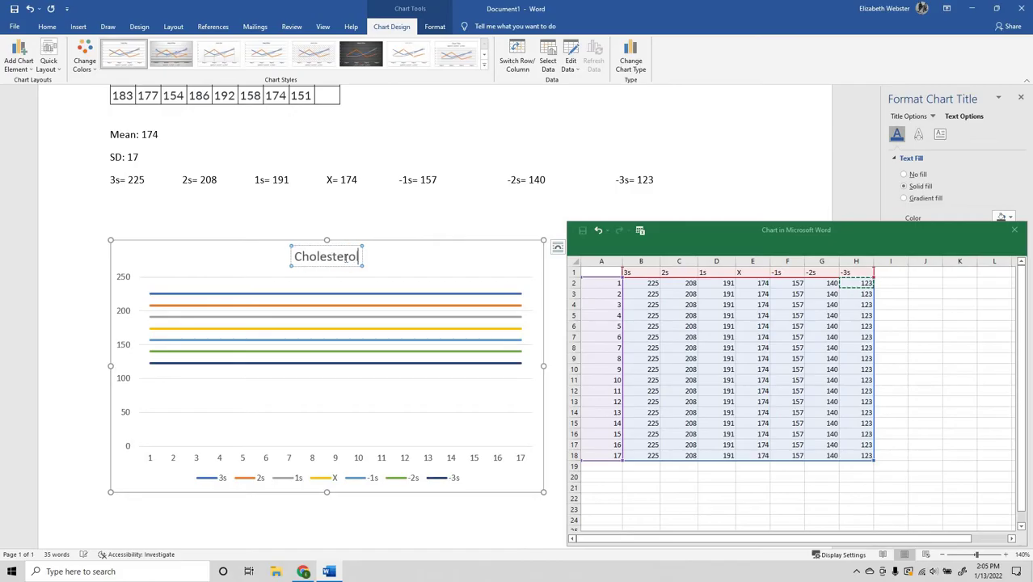
# Add a Results series header in cell I1 of the chart data.
pyautogui.click(890, 271)
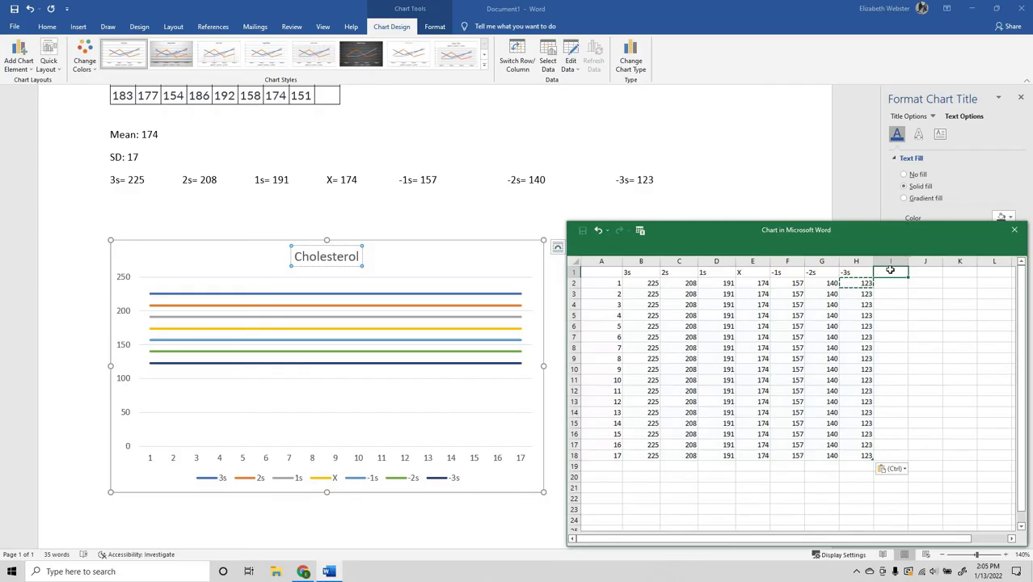
pyautogui.write('Results')
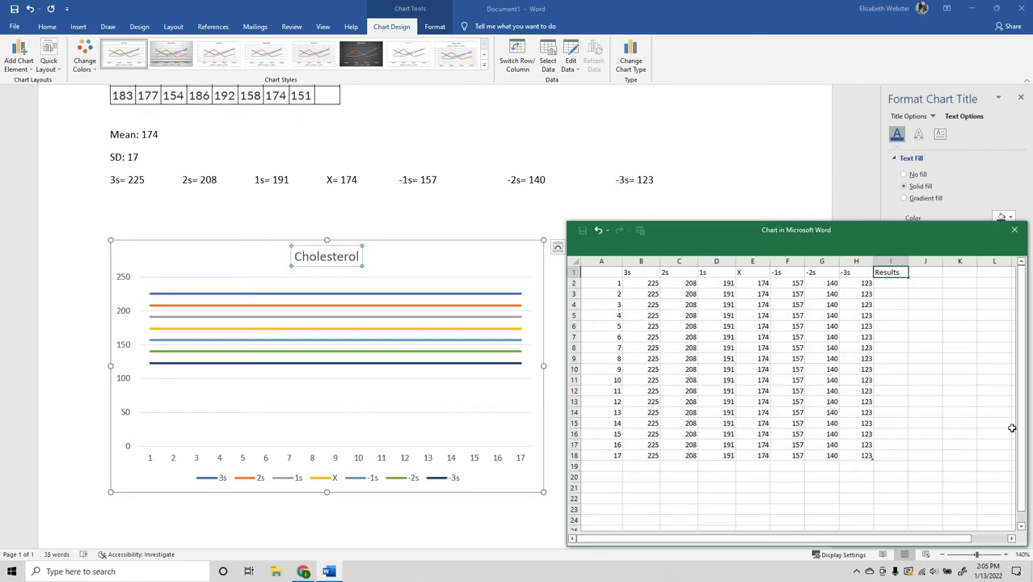
pyautogui.press('Return')
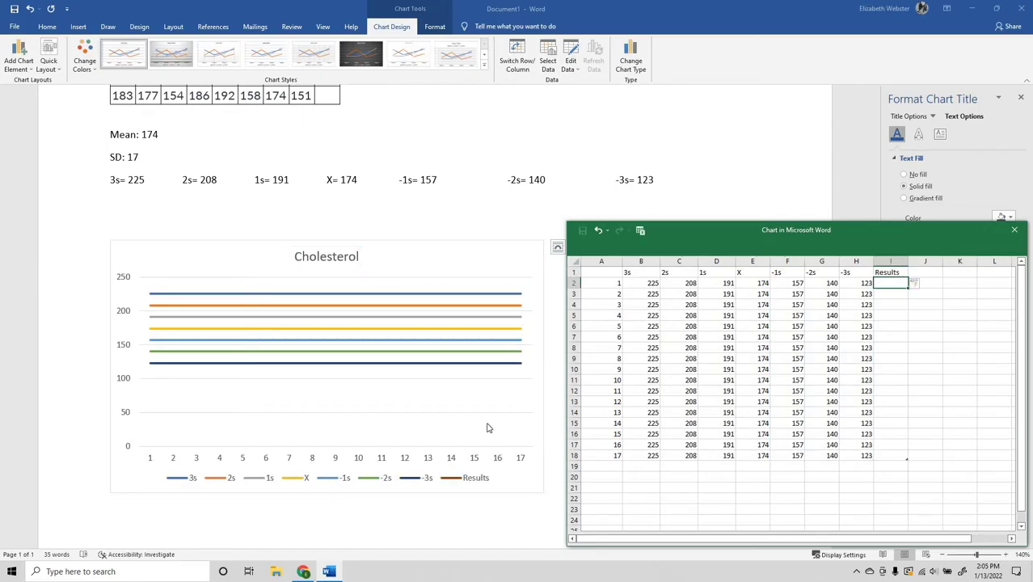
# Enter the first nine Results values: 150, 155, 160, 175, 180, 185, 190, 195, 200.
pyautogui.scroll(2, 101, 130)
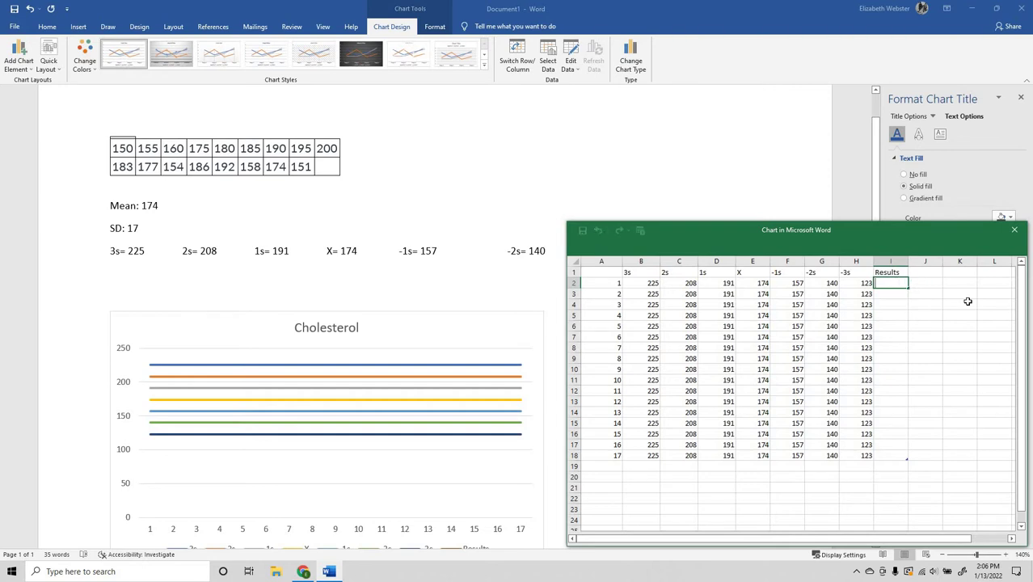
pyautogui.write('150')
pyautogui.press('Return')
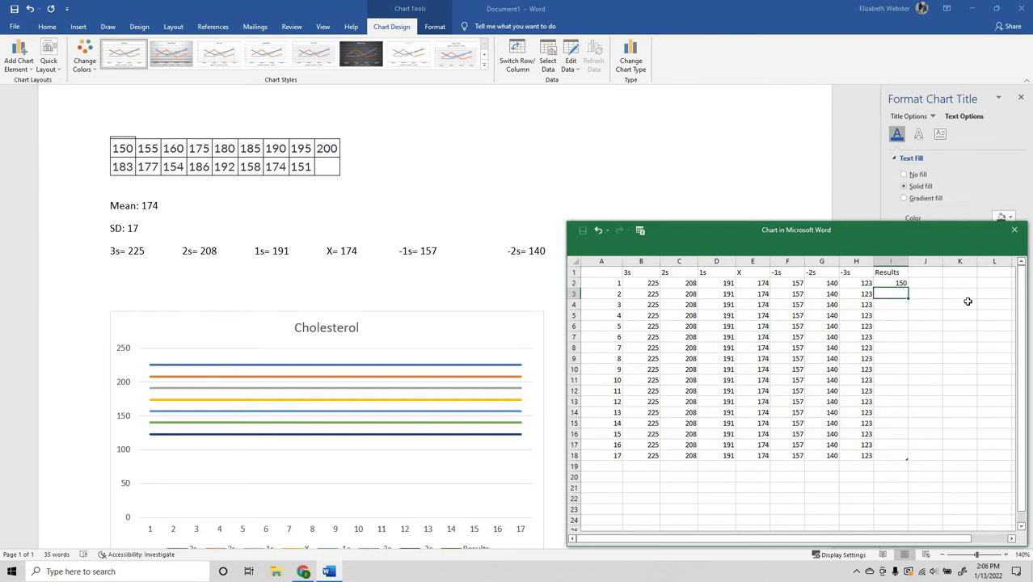
pyautogui.write('155')
pyautogui.press('Return')
pyautogui.write('160')
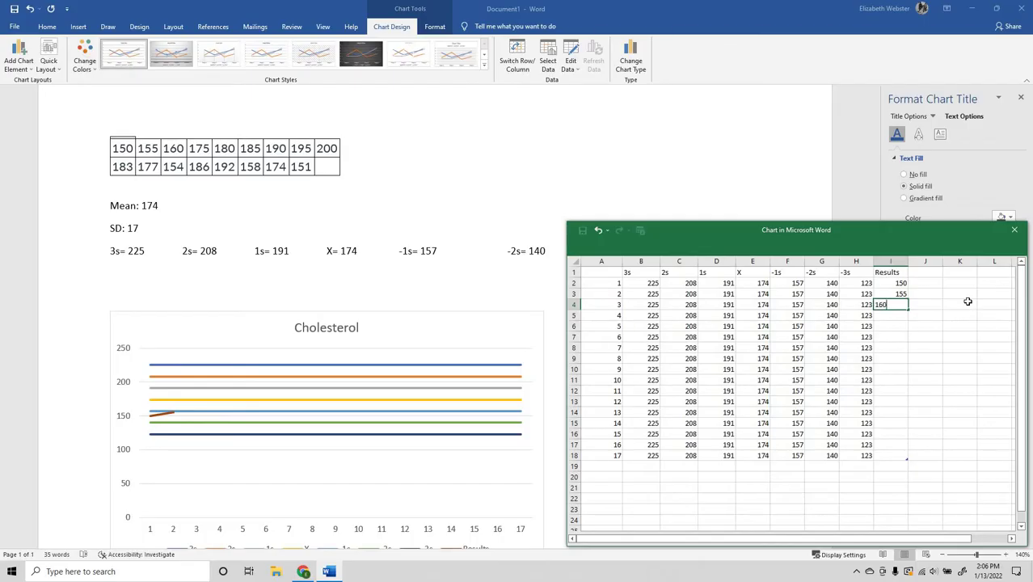
pyautogui.press('Return')
pyautogui.write('175')
pyautogui.press('Return')
pyautogui.write('180')
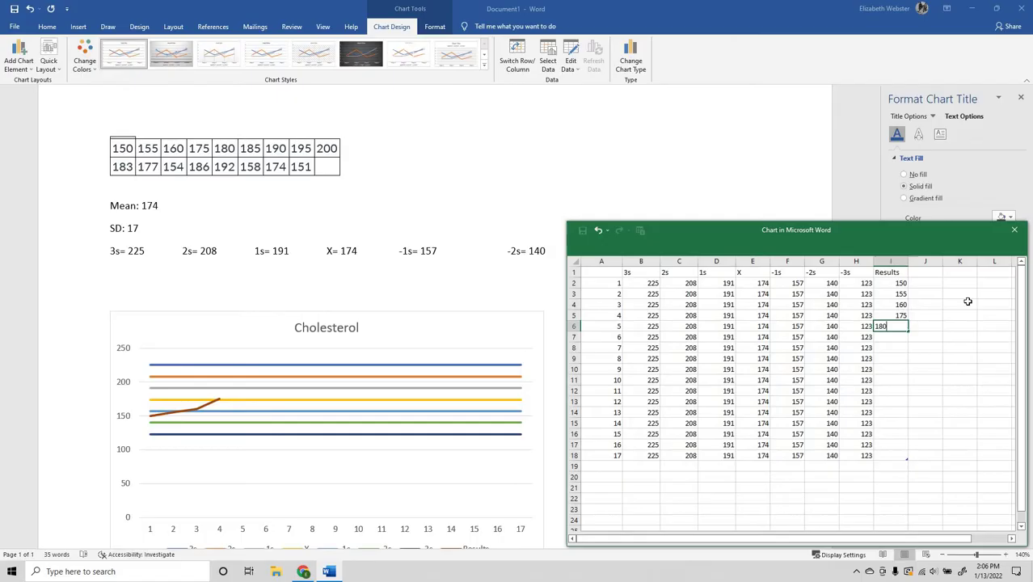
pyautogui.press('Return')
pyautogui.write('185')
pyautogui.press('Return')
pyautogui.write('190')
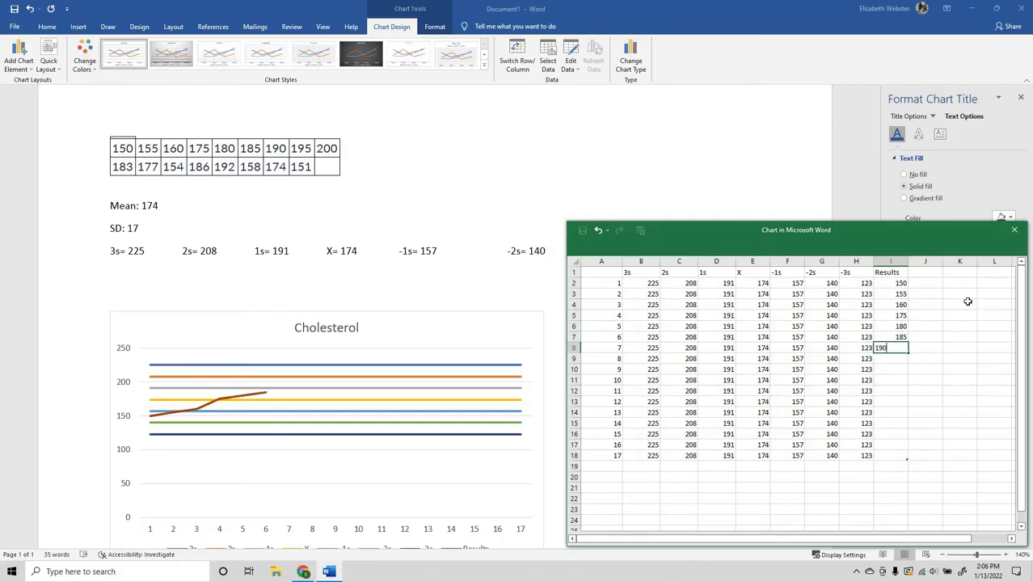
pyautogui.press('Return')
pyautogui.write('195')
pyautogui.press('Return')
pyautogui.write('20')
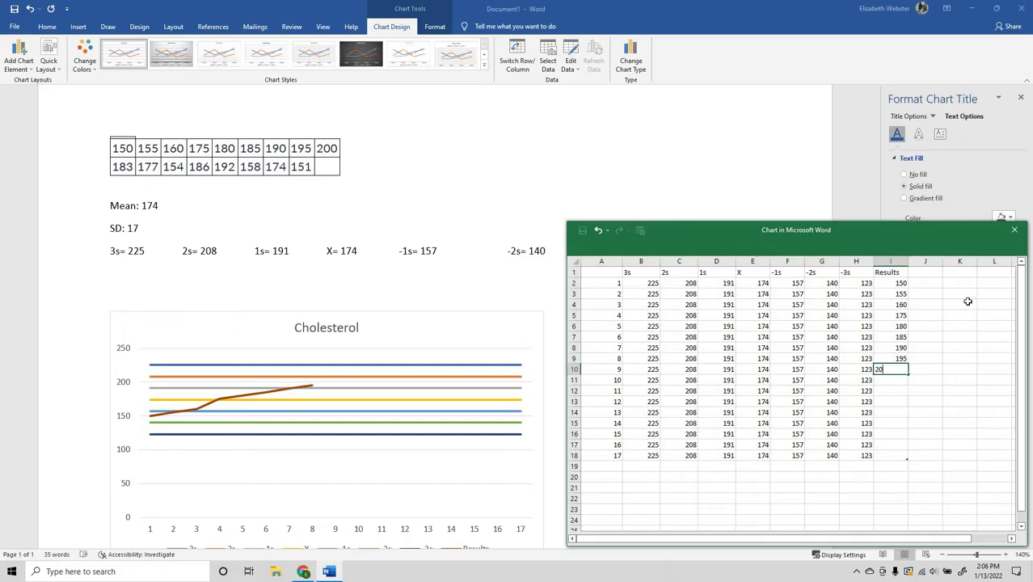
pyautogui.write('0')
pyautogui.press('Return')
# Enter the remaining values 183, 177, 154, 186, 192, 158, 174, 151, then move the data sheet aside.
pyautogui.write('183')
pyautogui.press('Return')
pyautogui.write('1')
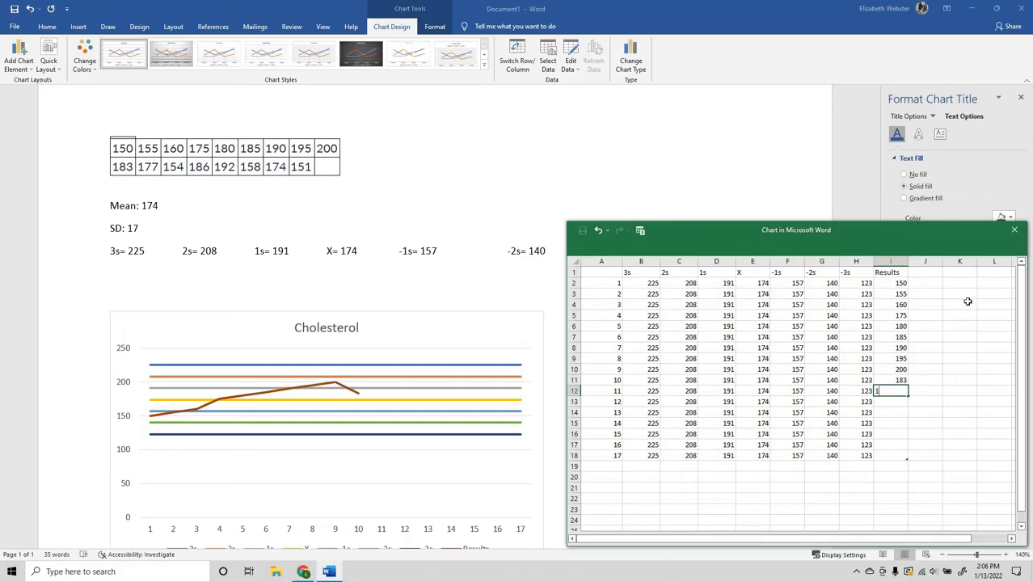
pyautogui.write('77')
pyautogui.press('Return')
pyautogui.write('154')
pyautogui.press('Return')
pyautogui.write('18')
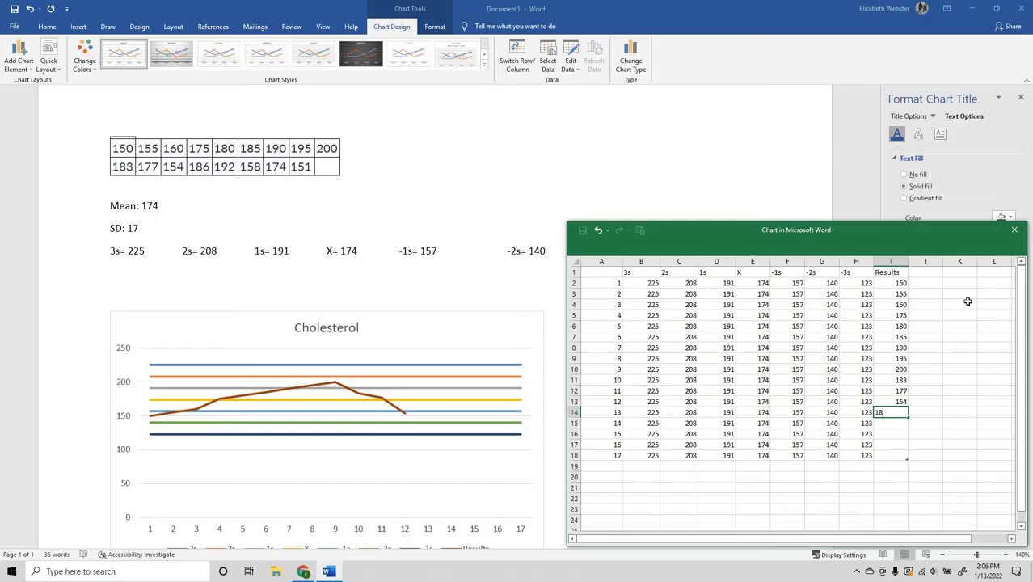
pyautogui.write('6')
pyautogui.press('Return')
pyautogui.write('192')
pyautogui.press('Return')
pyautogui.write('158')
pyautogui.press('Return')
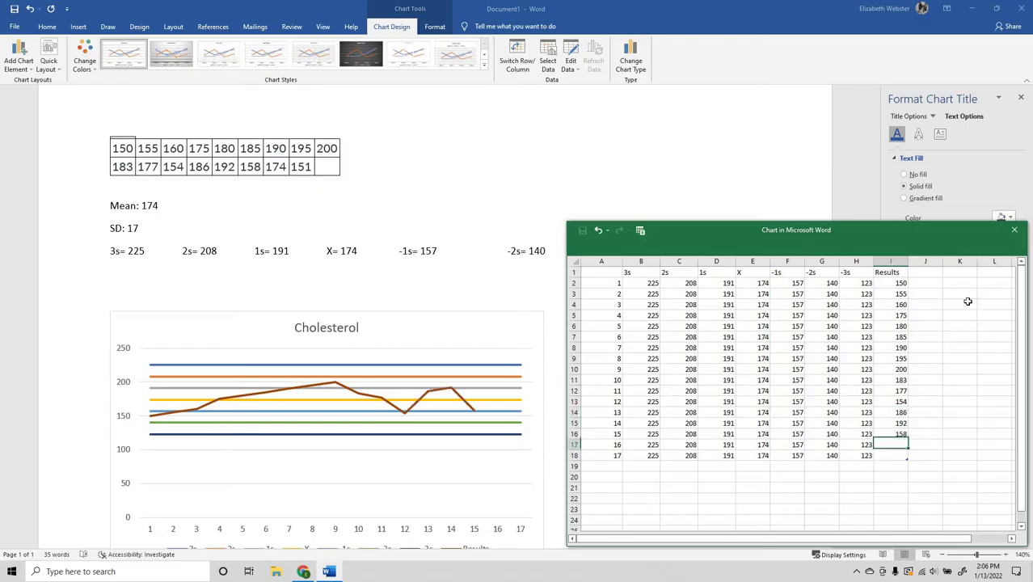
pyautogui.write('174')
pyautogui.press('Return')
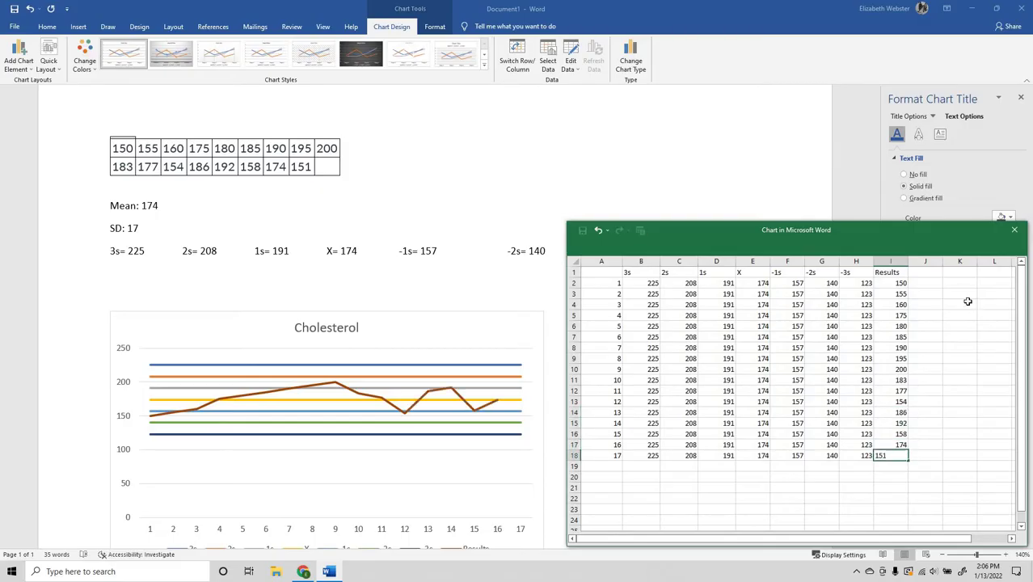
pyautogui.write('151')
pyautogui.press('Return')
pyautogui.scroll(-3, 460, 286)
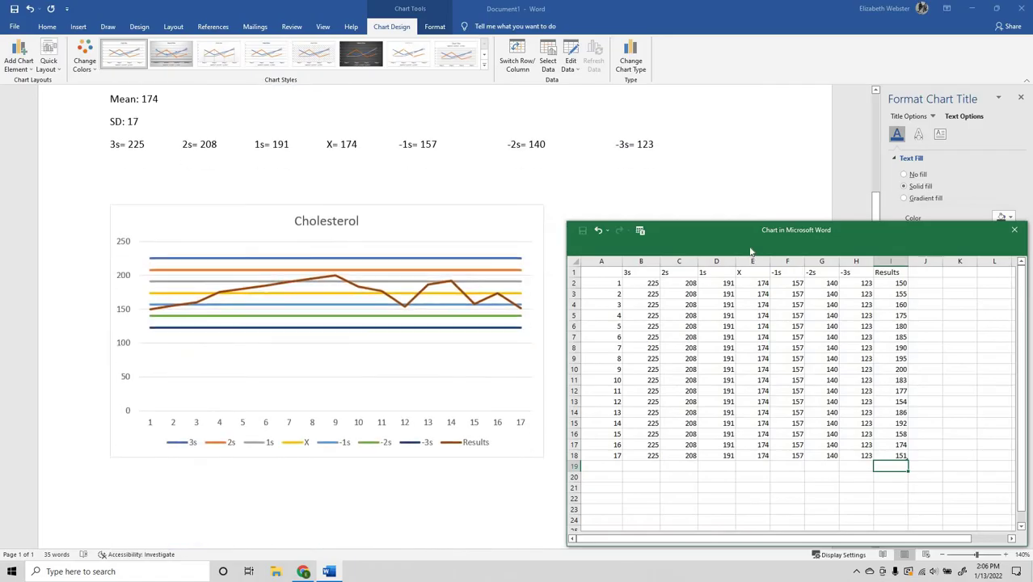
pyautogui.moveTo(679, 230); pyautogui.dragTo(568, 148)
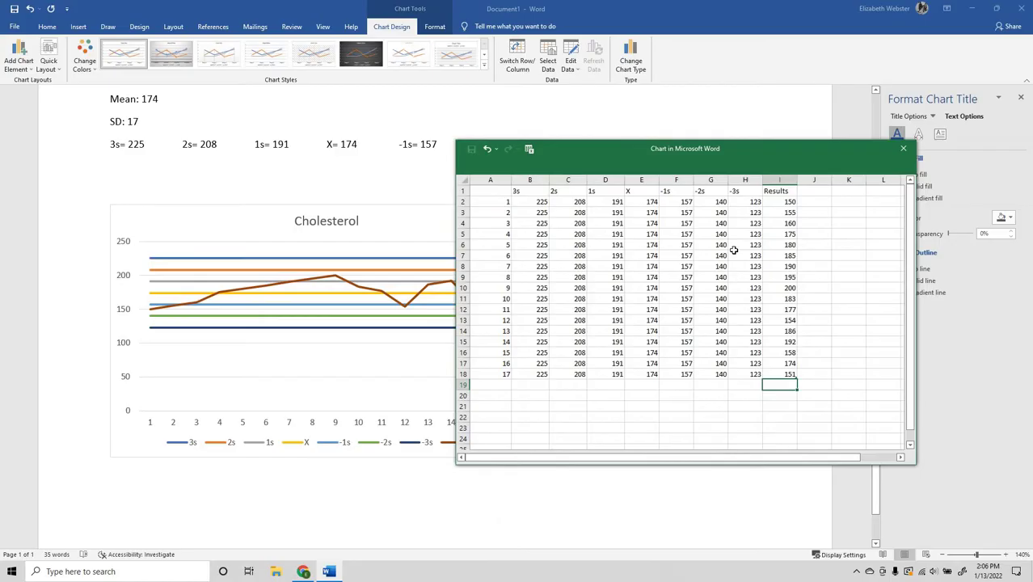
# Close the chart data sheet and show the vertical axis's bounds and units options.
pyautogui.click(904, 150)
pyautogui.scroll(-1, 260, 314)
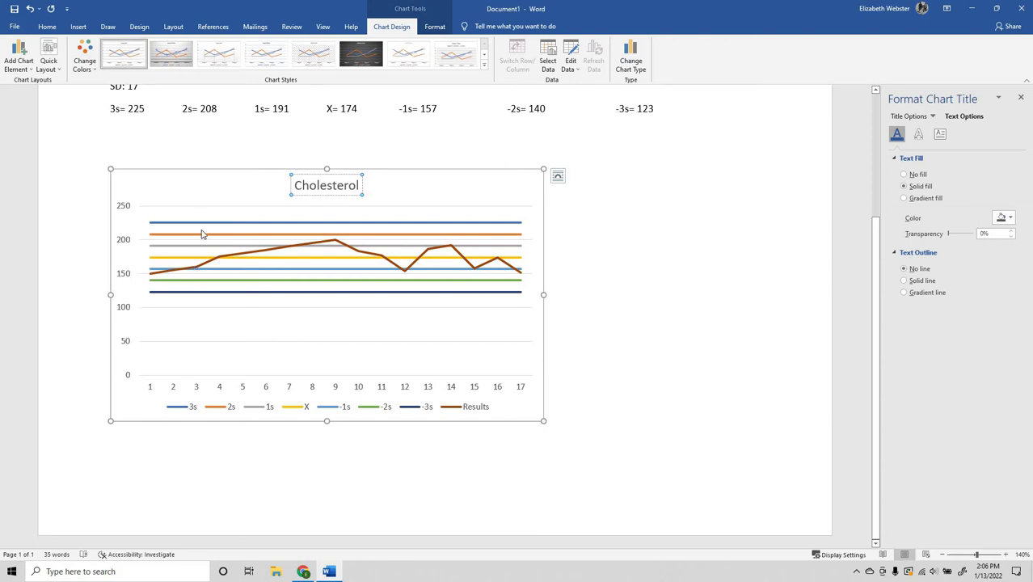
pyautogui.click(123, 209)
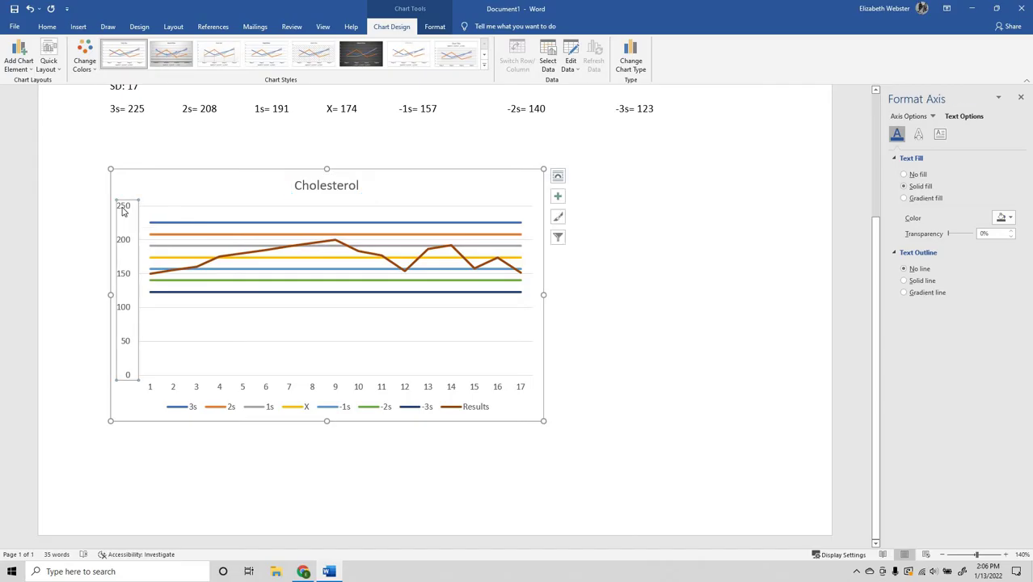
pyautogui.click(911, 116)
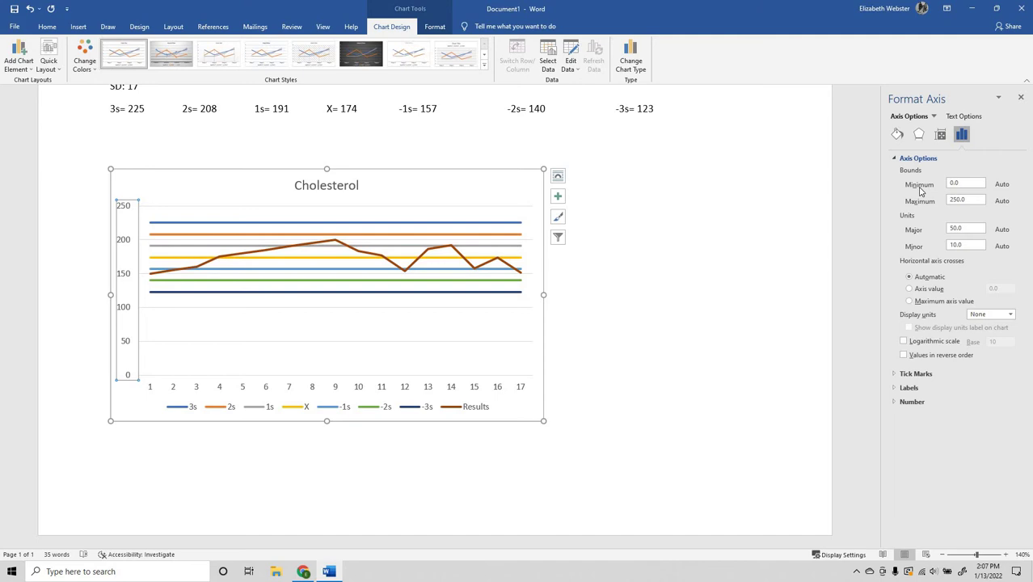
pyautogui.scroll(1, 657, 150)
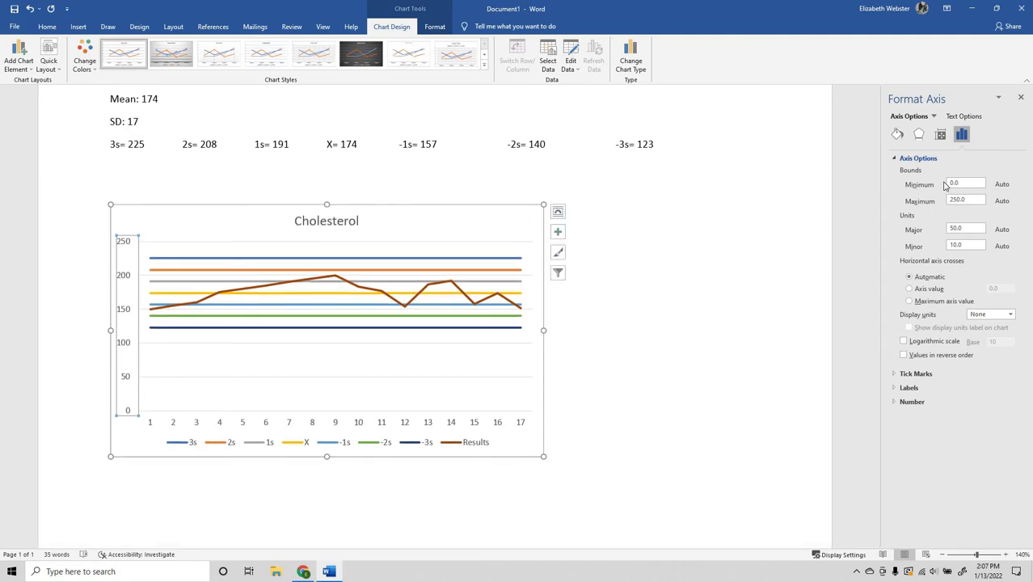
# Set the vertical axis minimum to 123, maximum to 225 and major unit to 17.
pyautogui.click(949, 186)
pyautogui.write('123')
pyautogui.press('Return')
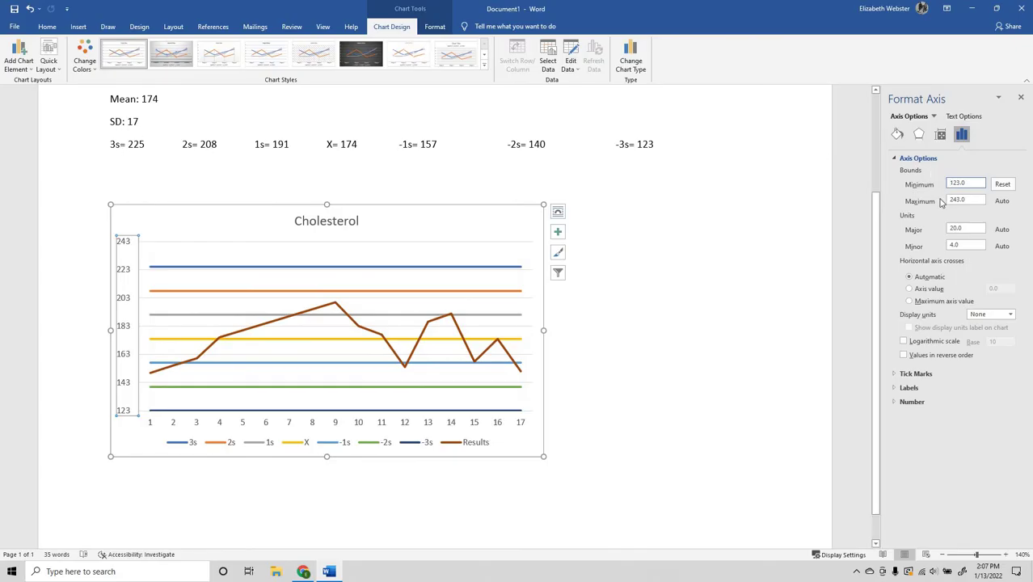
pyautogui.doubleClick(948, 202)
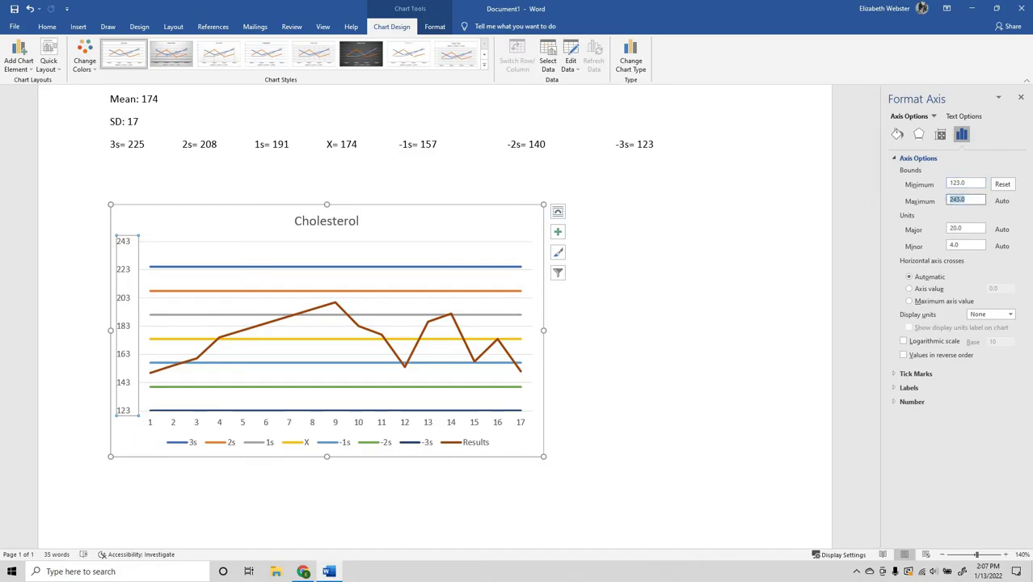
pyautogui.write('225')
pyautogui.press('Return')
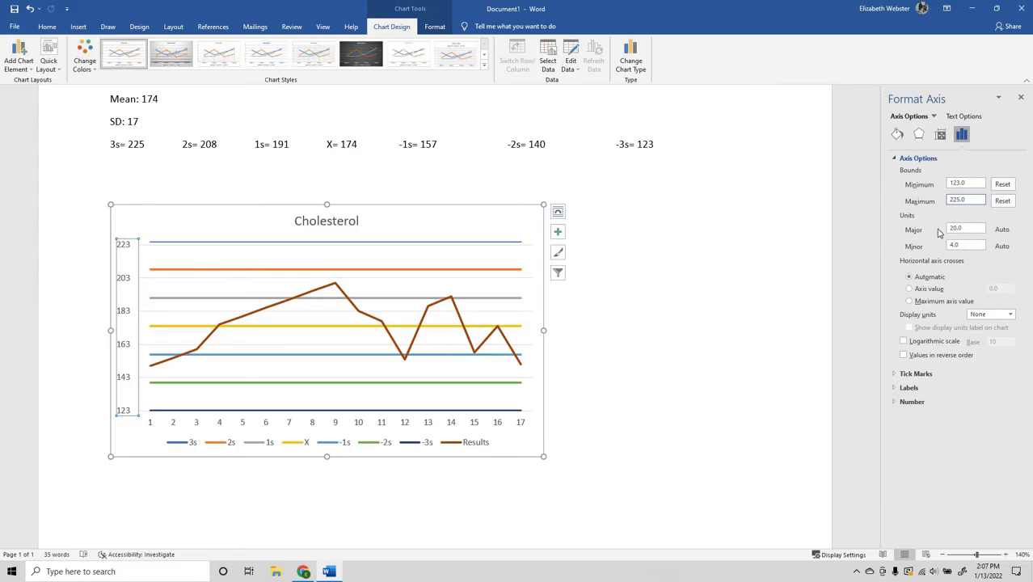
pyautogui.doubleClick(954, 229)
pyautogui.press('Return')
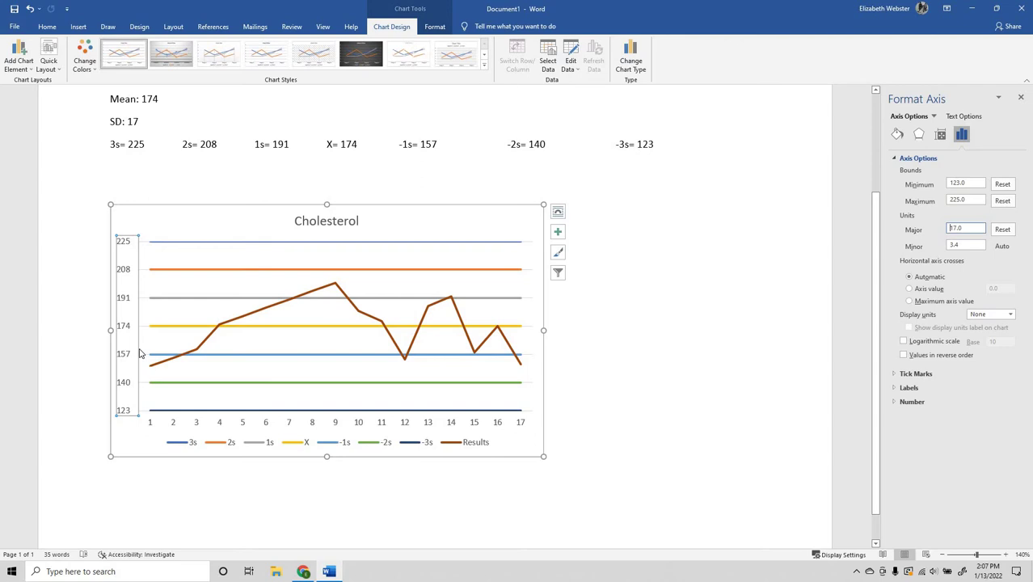
pyautogui.click(363, 447)
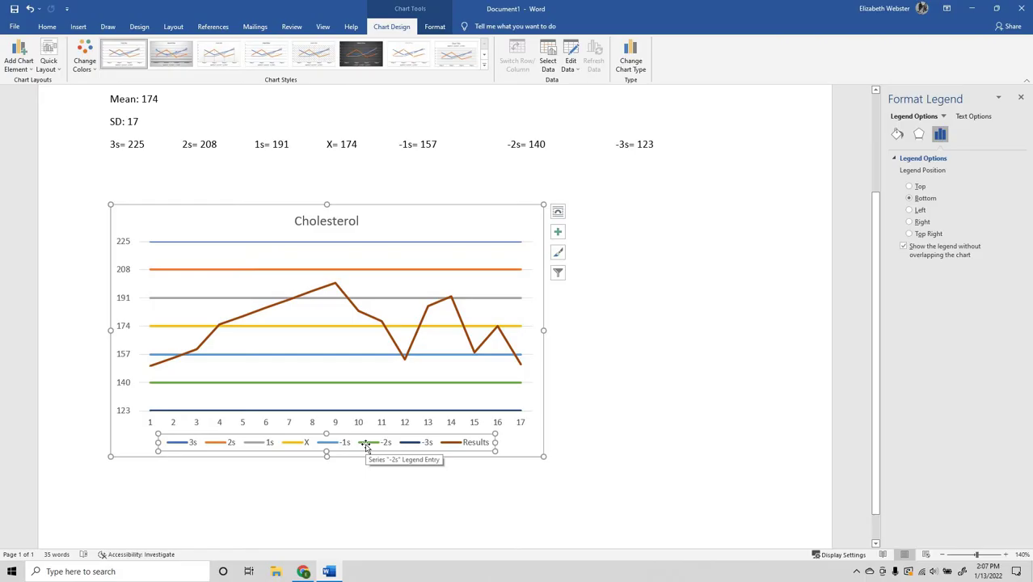
pyautogui.press('Delete')
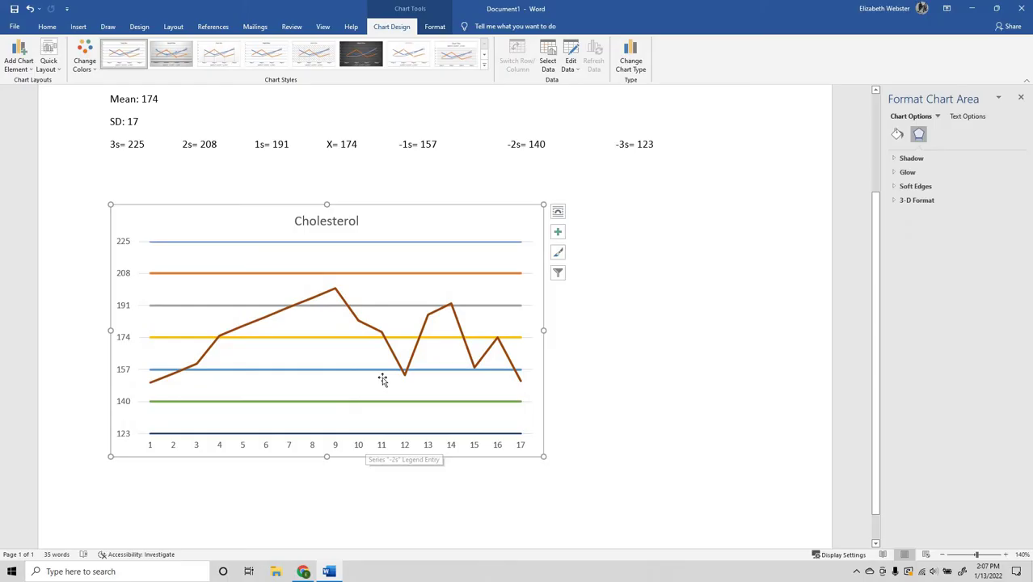
pyautogui.moveTo(547, 328); pyautogui.dragTo(564, 331)
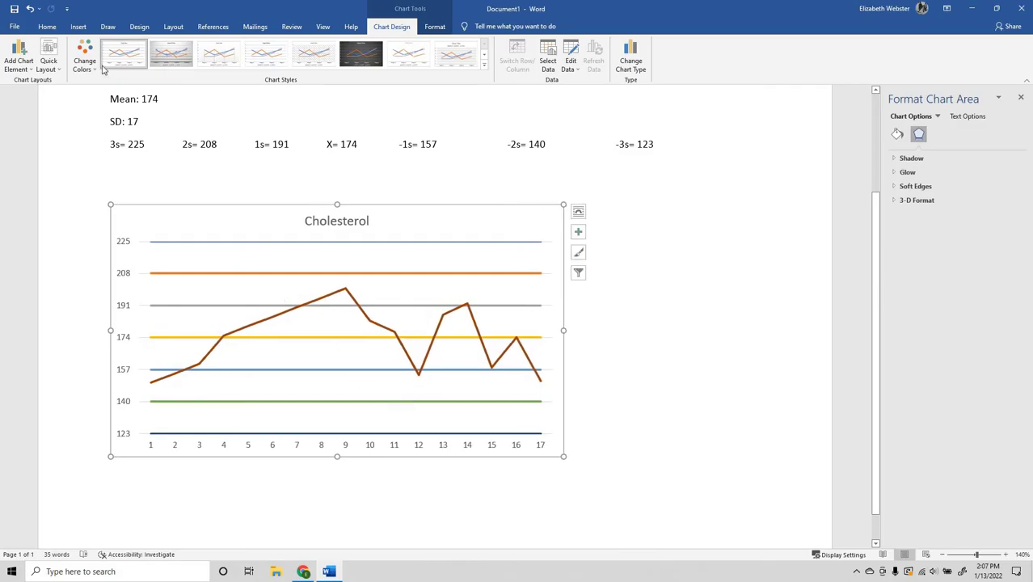
# Insert a Simple Text Box and center it just above the Cholesterol chart.
pyautogui.click(77, 27)
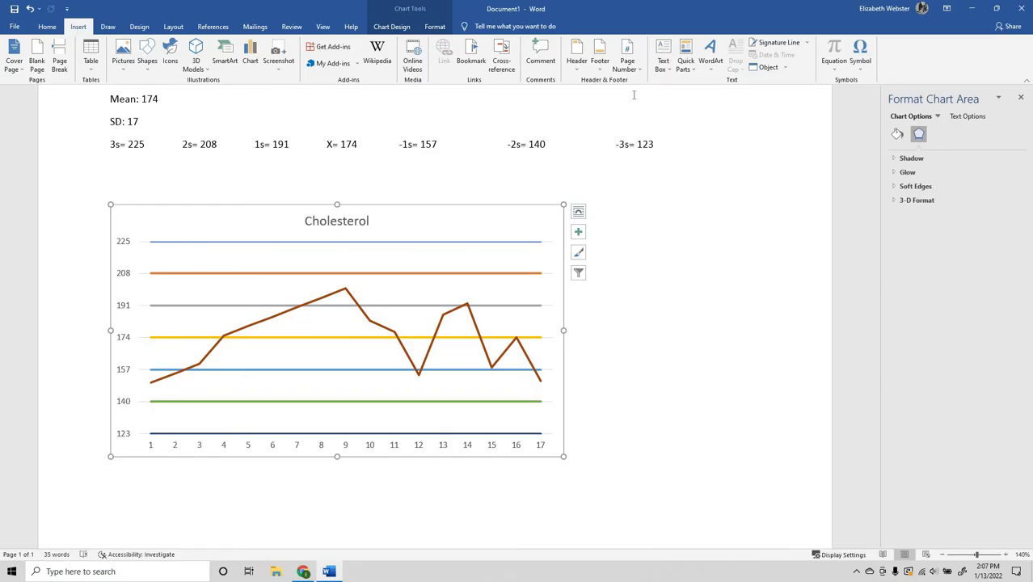
pyautogui.click(663, 61)
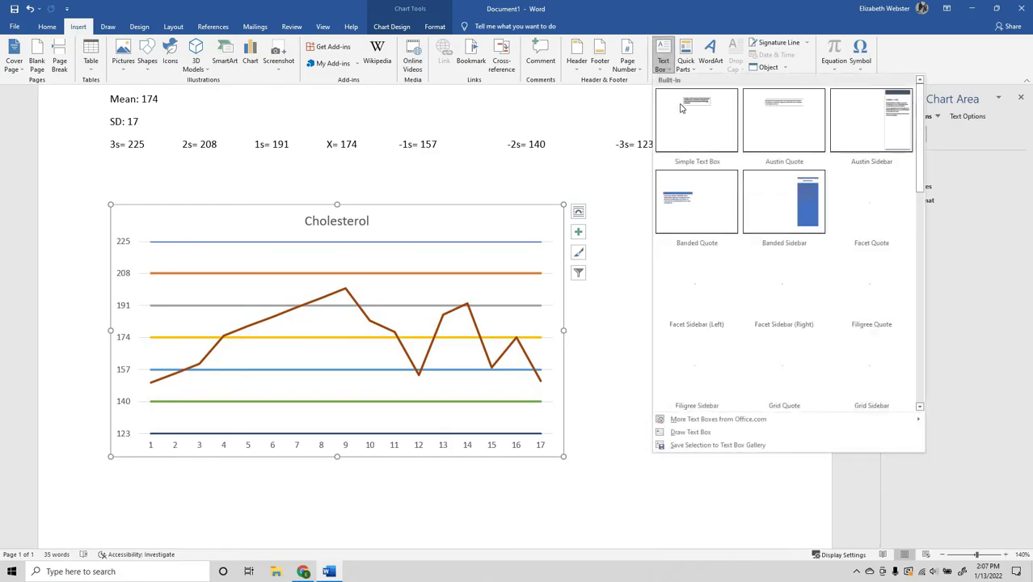
pyautogui.click(694, 118)
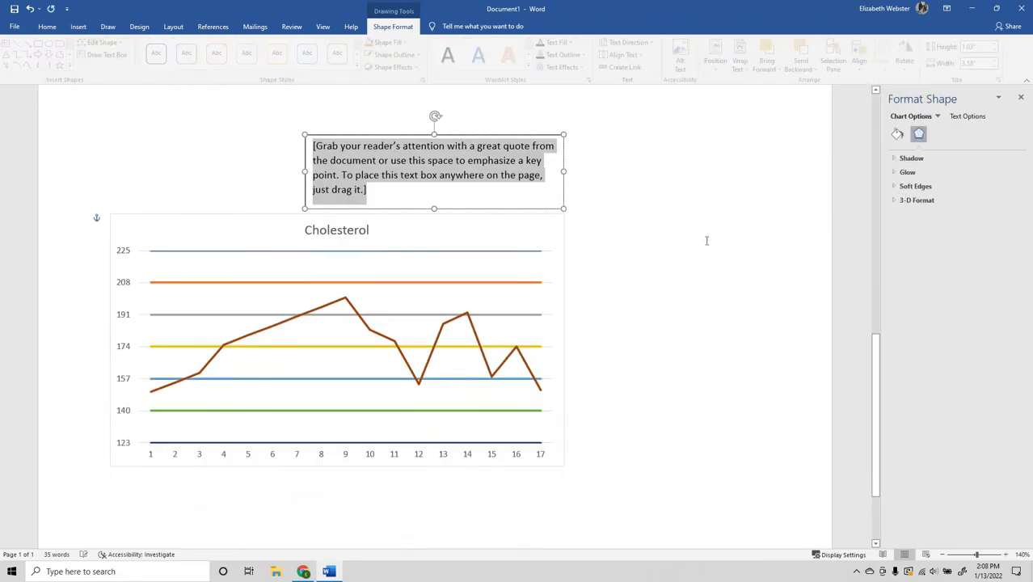
pyautogui.scroll(-1, 484, 141)
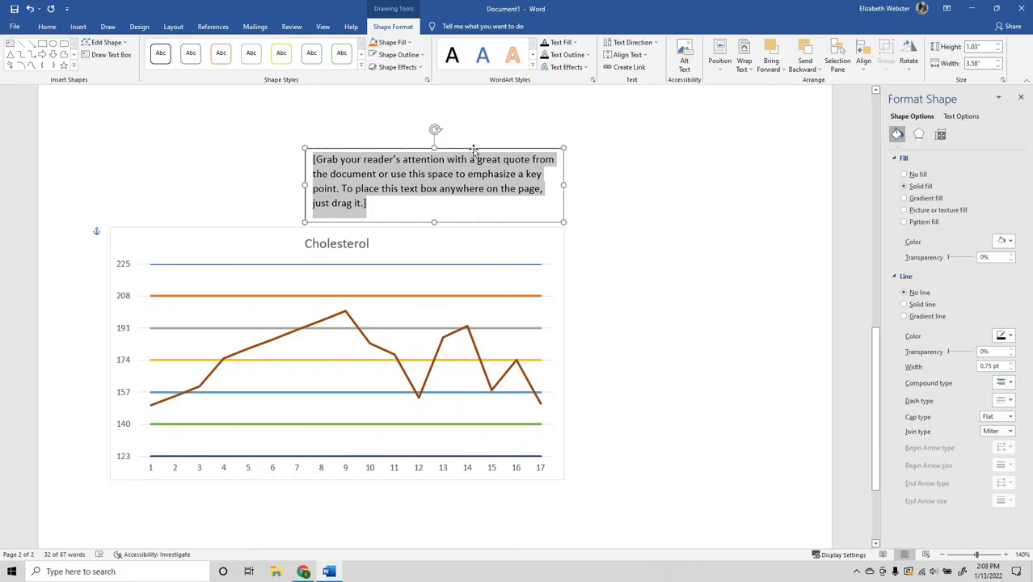
pyautogui.moveTo(450, 153); pyautogui.dragTo(477, 188)
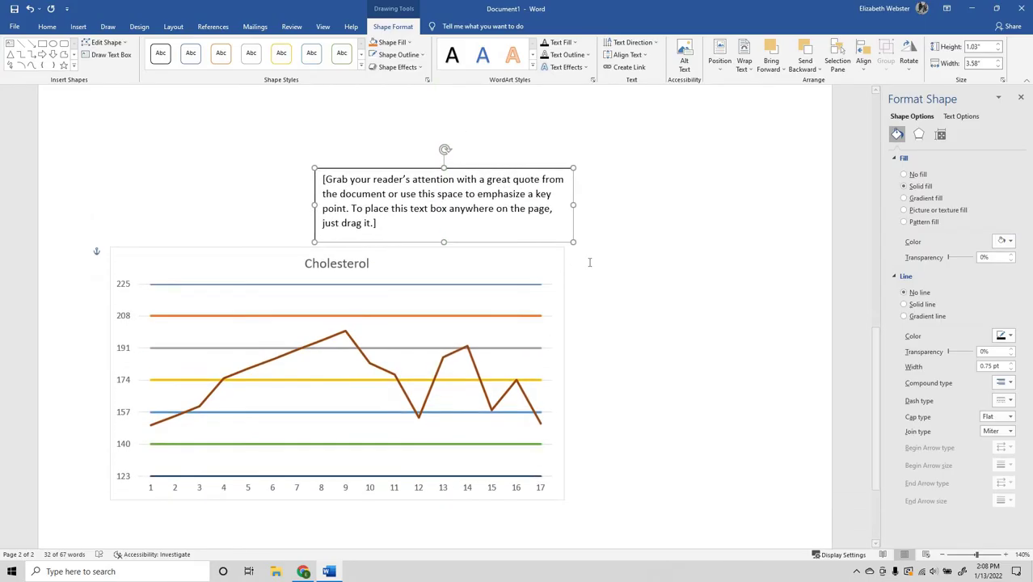
pyautogui.scroll(-1, 547, 251)
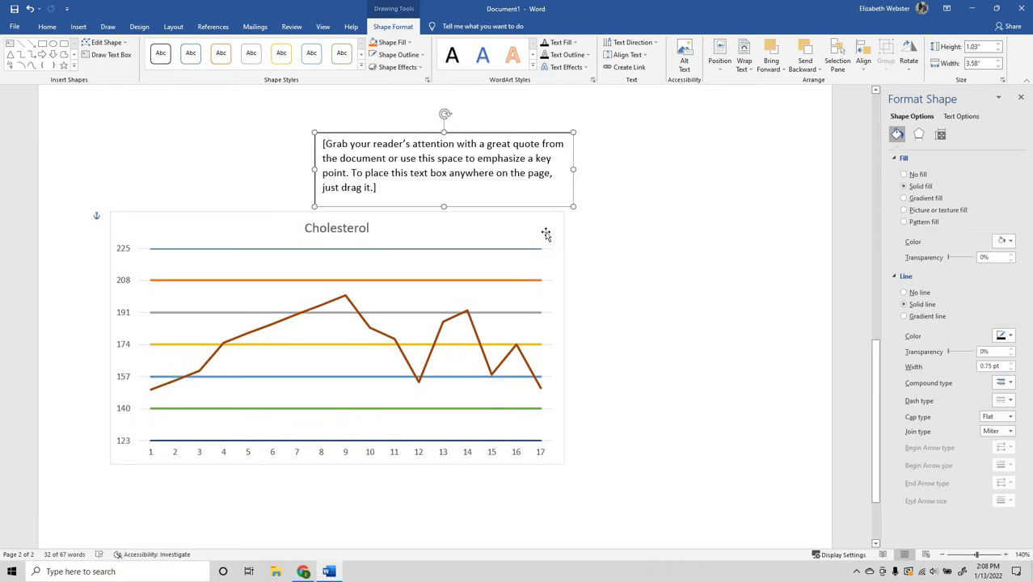
# Set the Cholesterol chart's text wrapping to Behind Text.
pyautogui.click(546, 234)
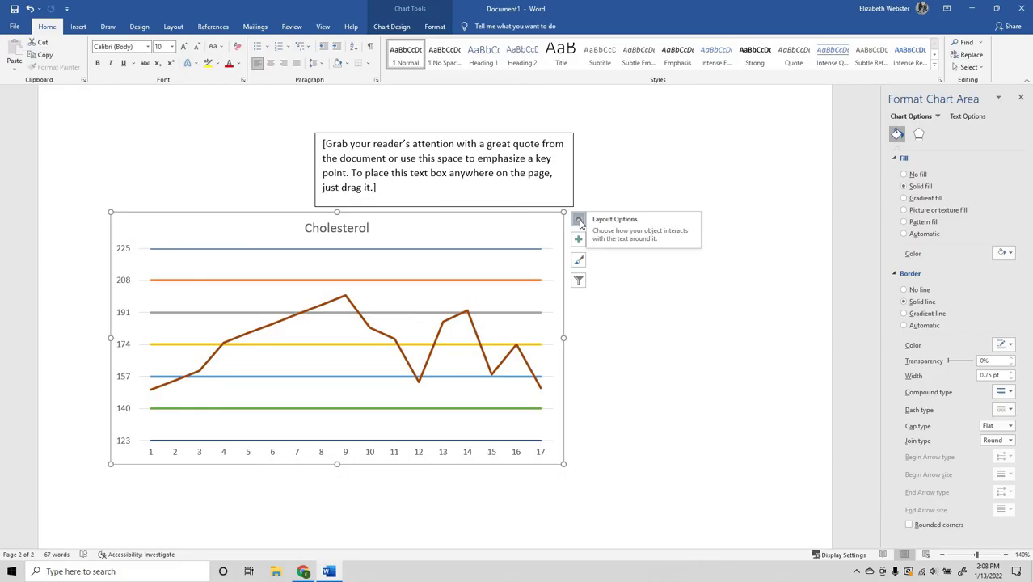
pyautogui.click(579, 221)
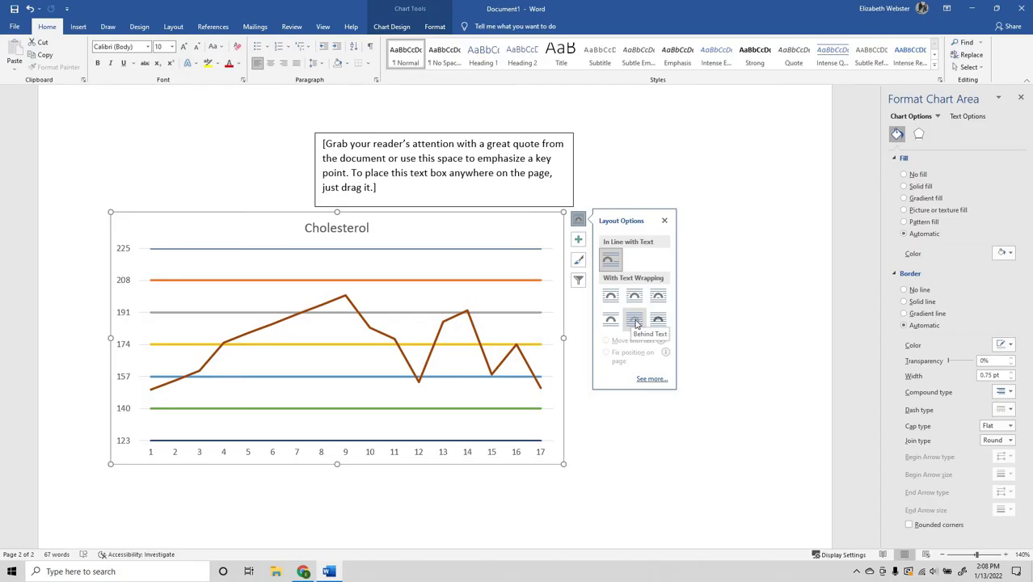
pyautogui.click(635, 321)
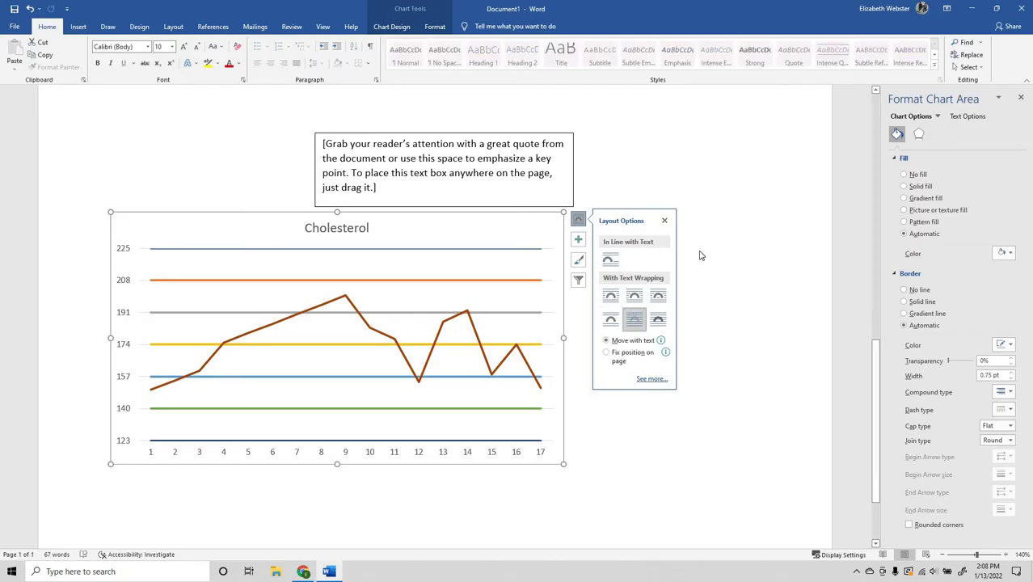
pyautogui.press('Escape')
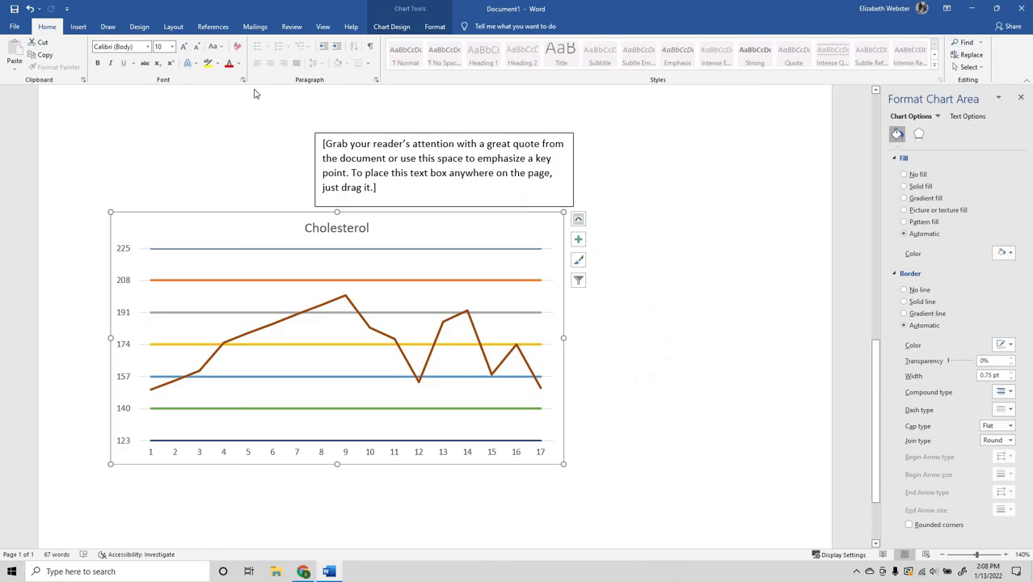
# Add a second Simple Text Box over the chart's upper right, add a blank line after -3s= 123, and narrow the box.
pyautogui.click(77, 26)
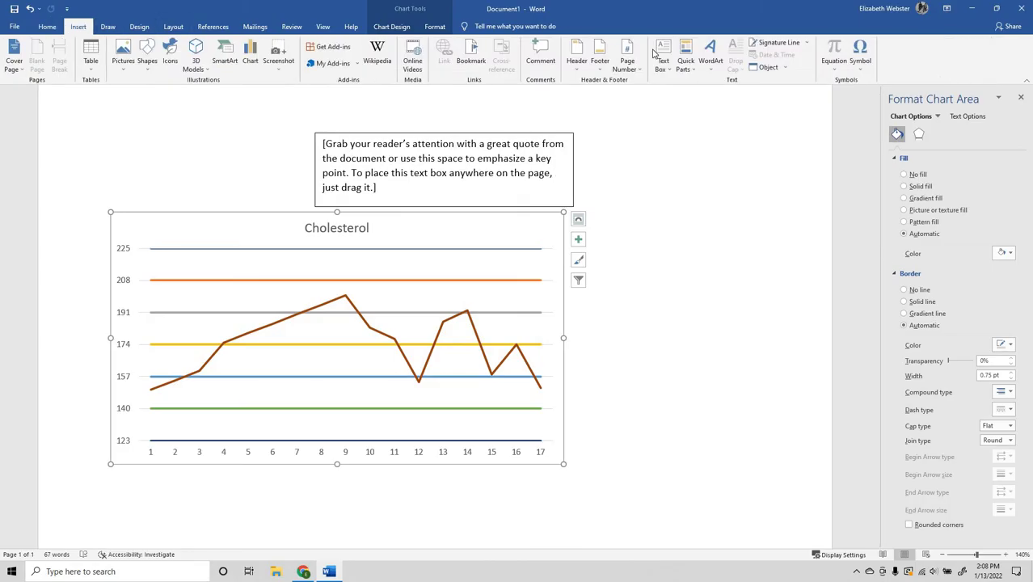
pyautogui.click(663, 57)
pyautogui.click(695, 141)
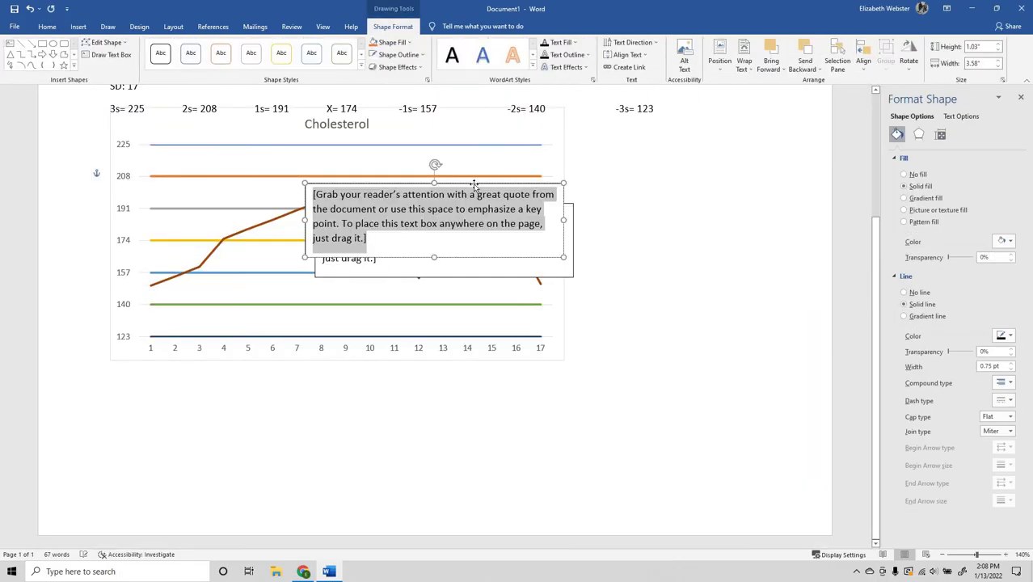
pyautogui.moveTo(477, 191); pyautogui.dragTo(667, 157)
pyautogui.click(703, 146)
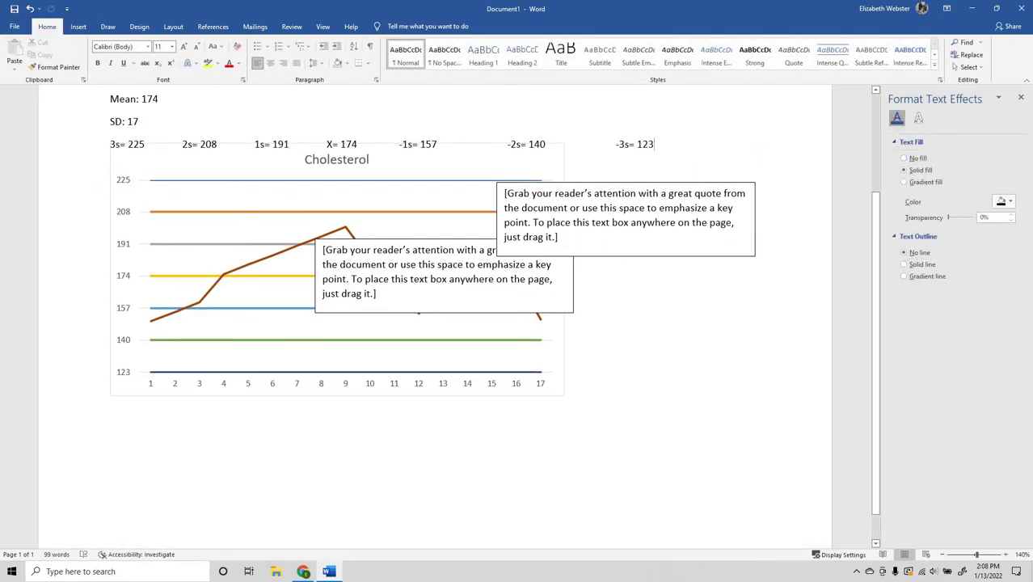
pyautogui.press('Return')
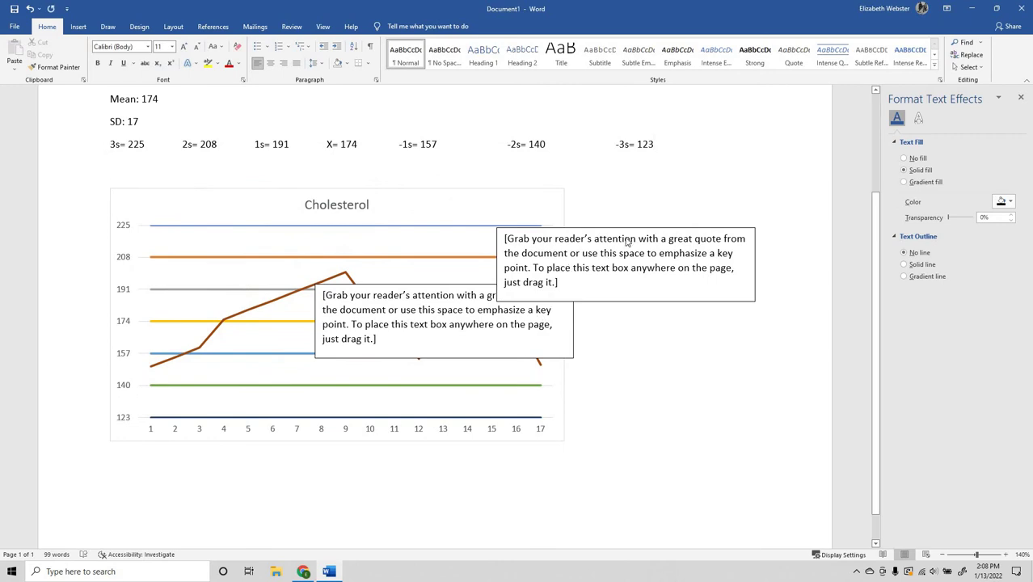
pyautogui.tripleClick(627, 242)
pyautogui.moveTo(755, 264); pyautogui.dragTo(644, 279)
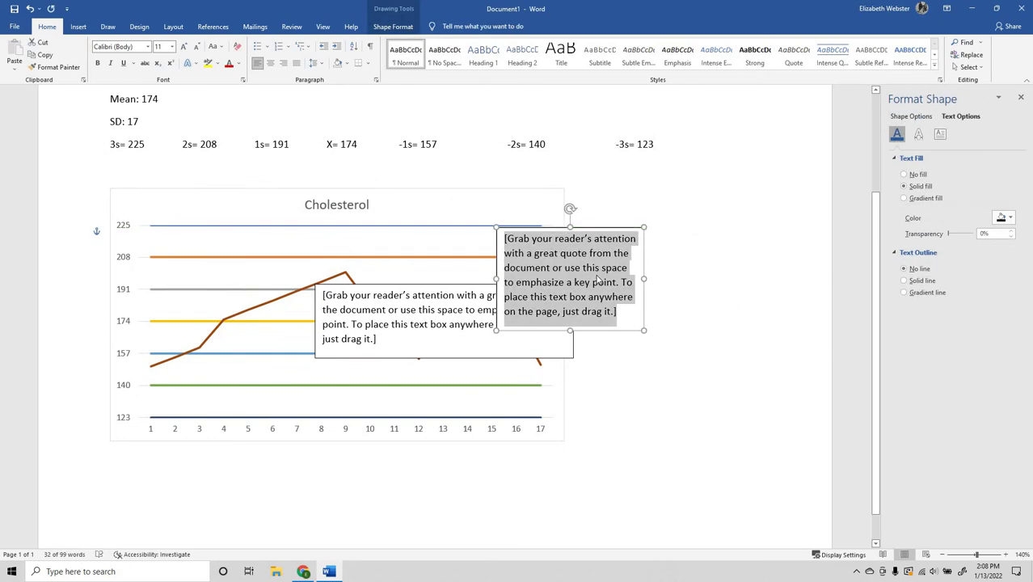
# Make the box a small '3s' label beside the 225 line with a white outline.
pyautogui.write('3s')
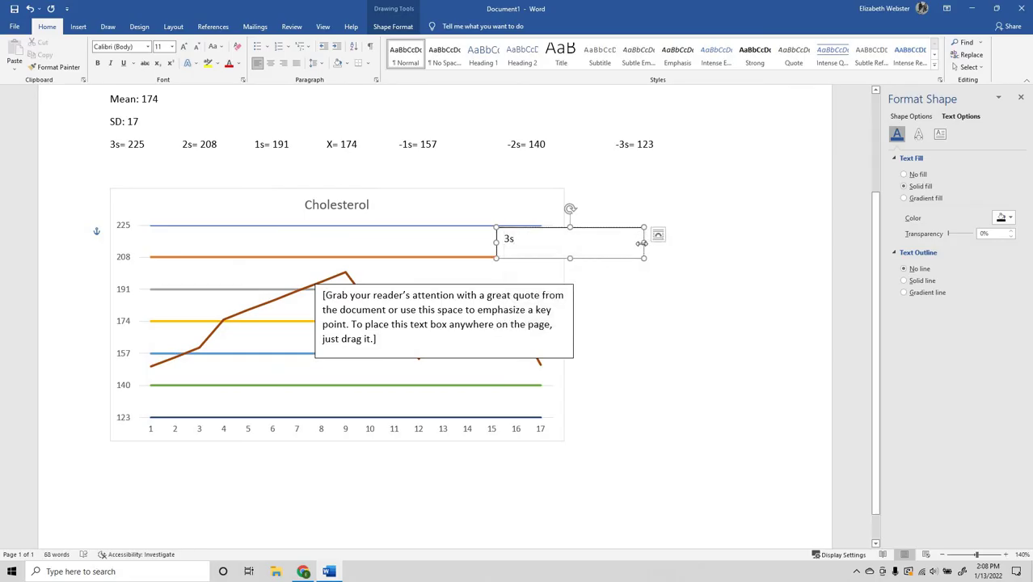
pyautogui.moveTo(559, 243)
pyautogui.mouseDown()
pyautogui.moveTo(527, 243)
pyautogui.moveTo(572, 213)
pyautogui.moveTo(574, 230)
pyautogui.mouseUp()
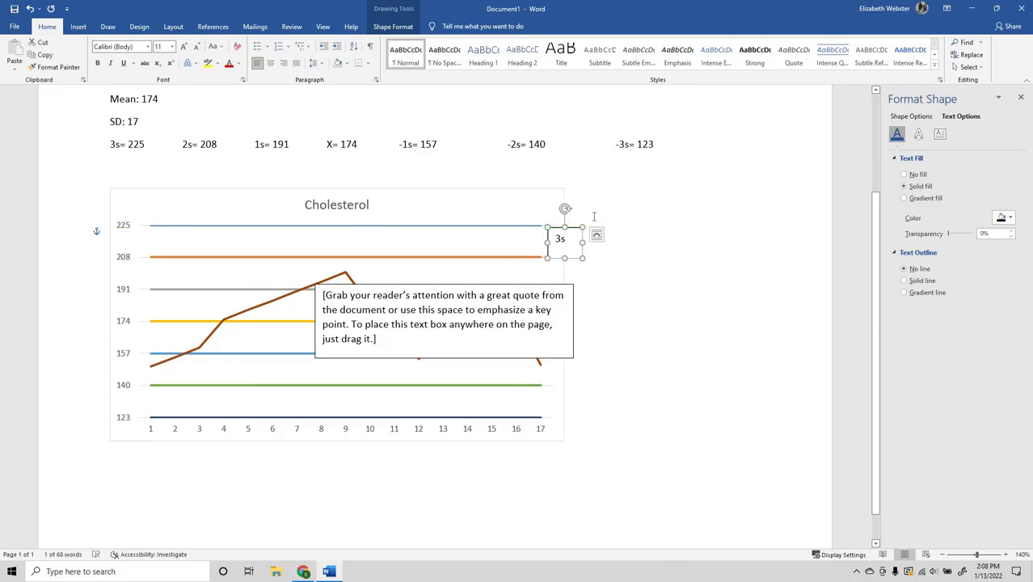
pyautogui.press('Up')
pyautogui.press('Up')
pyautogui.press('Up')
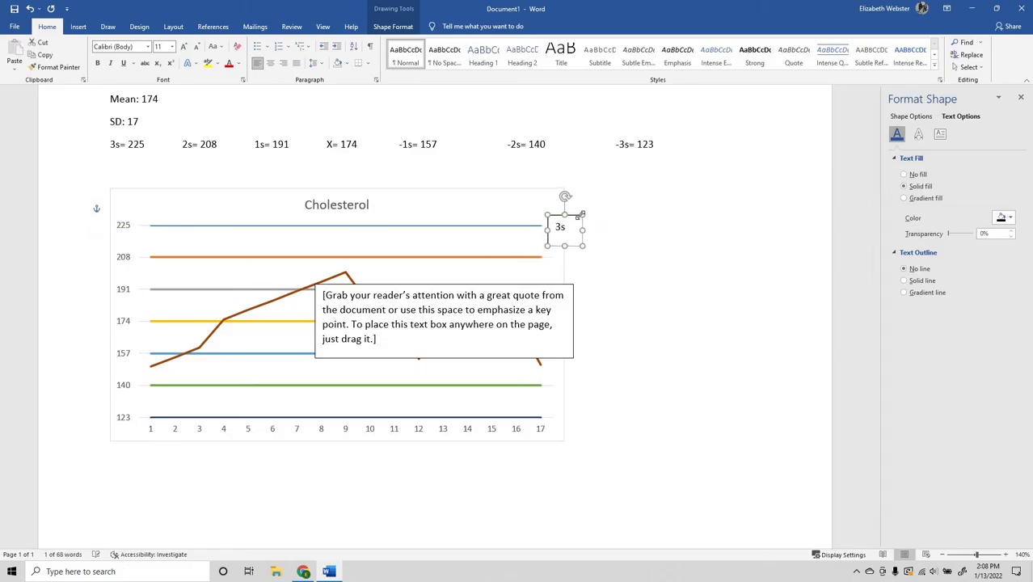
pyautogui.rightClick(575, 217)
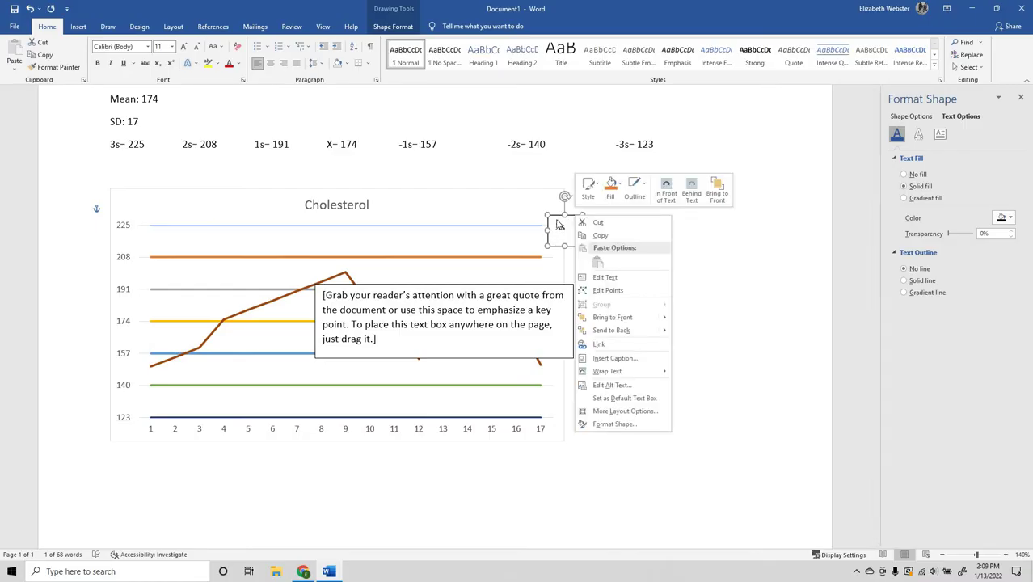
pyautogui.click(634, 194)
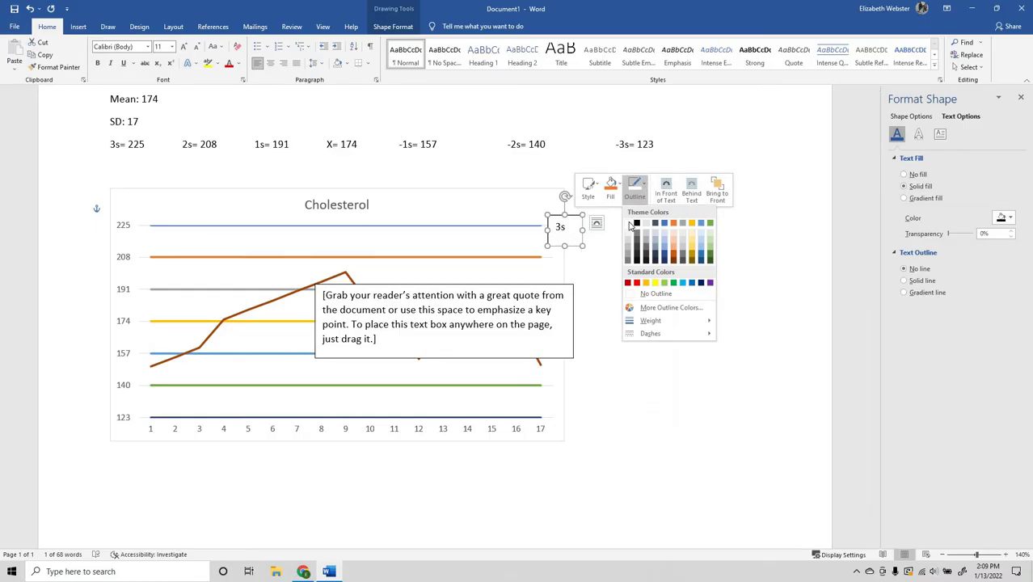
pyautogui.click(628, 223)
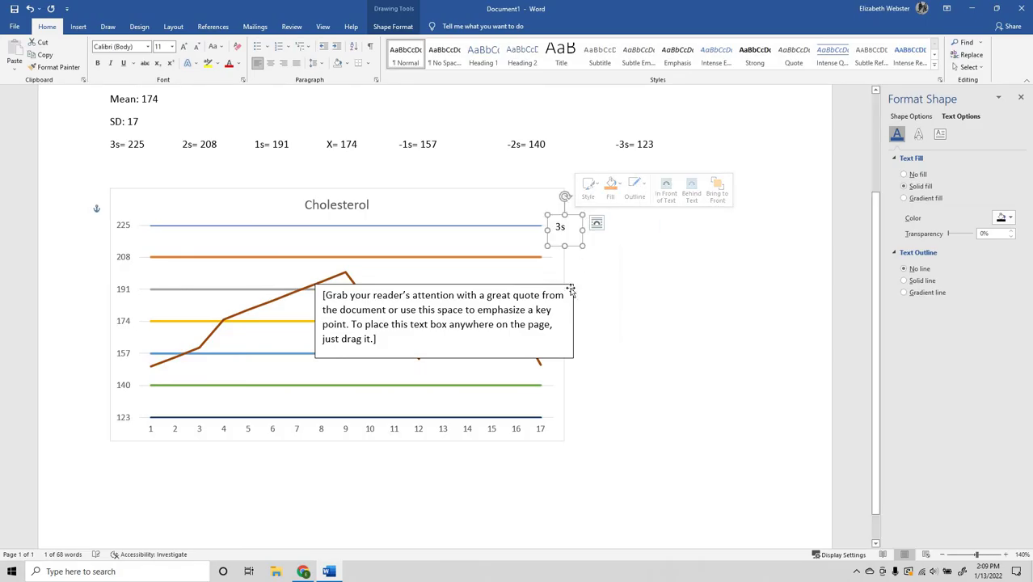
# Delete the placeholder quote text from the other text box.
pyautogui.click(571, 295)
pyautogui.press('Delete')
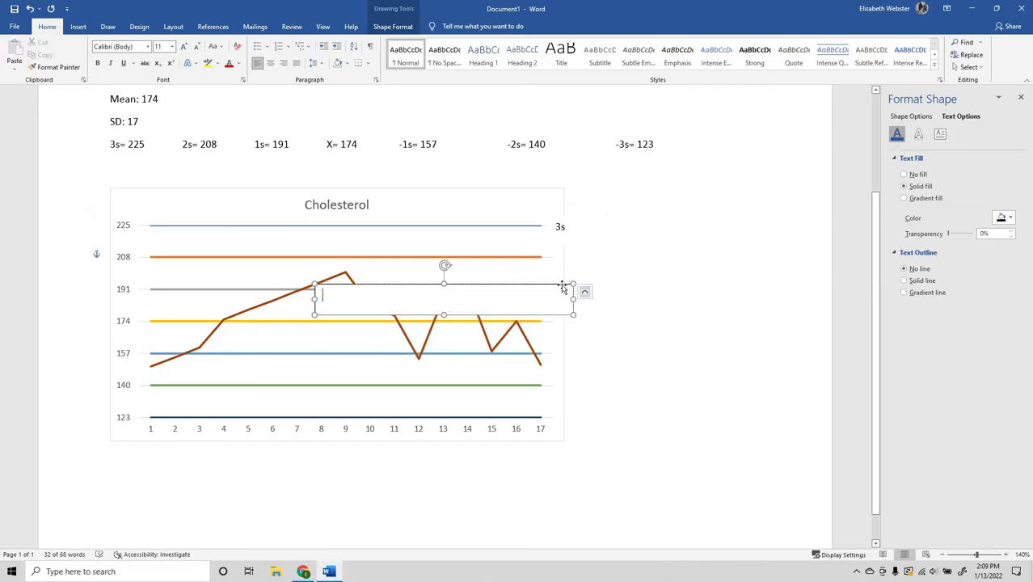
pyautogui.click(558, 284)
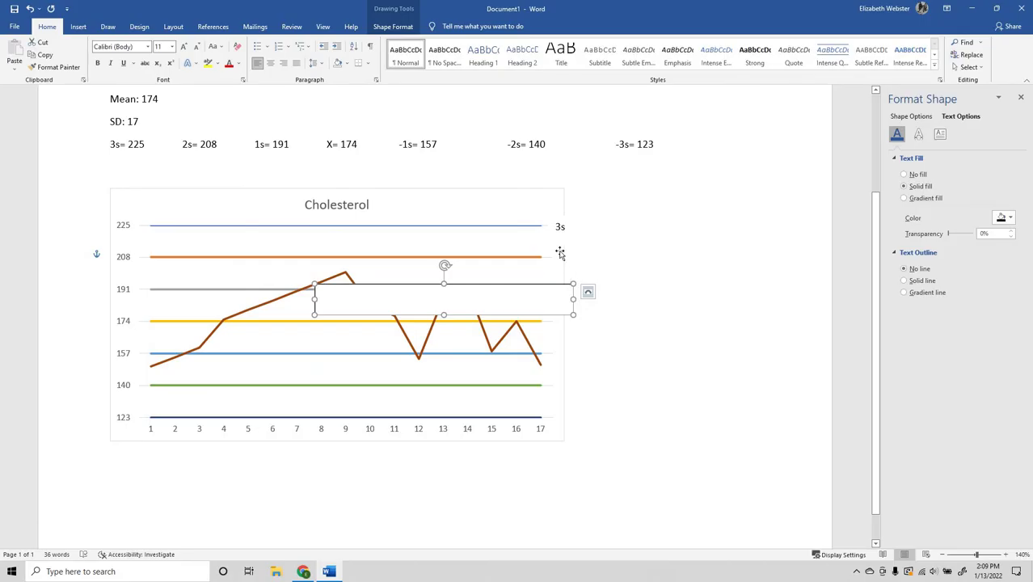
# Delete the empty box and copy the 3s label to the 208 line as '2s'.
pyautogui.press('Delete')
pyautogui.click(574, 217)
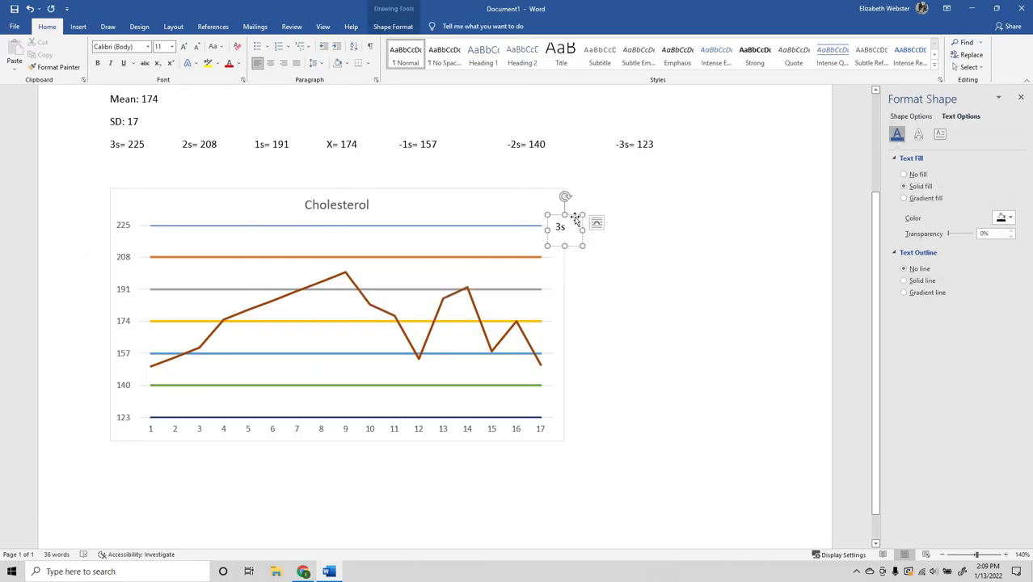
pyautogui.hotkey('ctrl', 'c')
pyautogui.hotkey('ctrl', 'v')
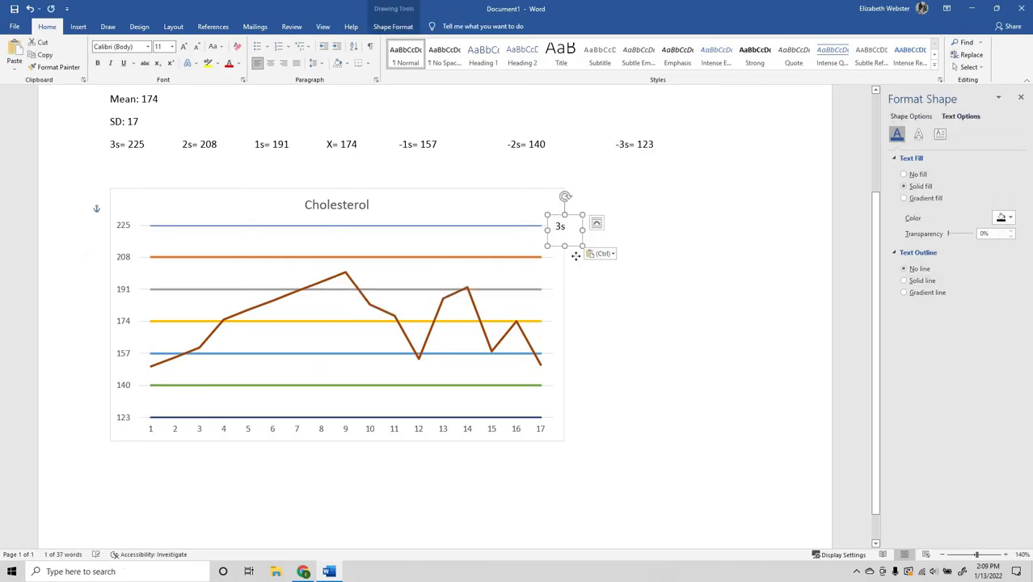
pyautogui.moveTo(574, 255); pyautogui.dragTo(574, 289)
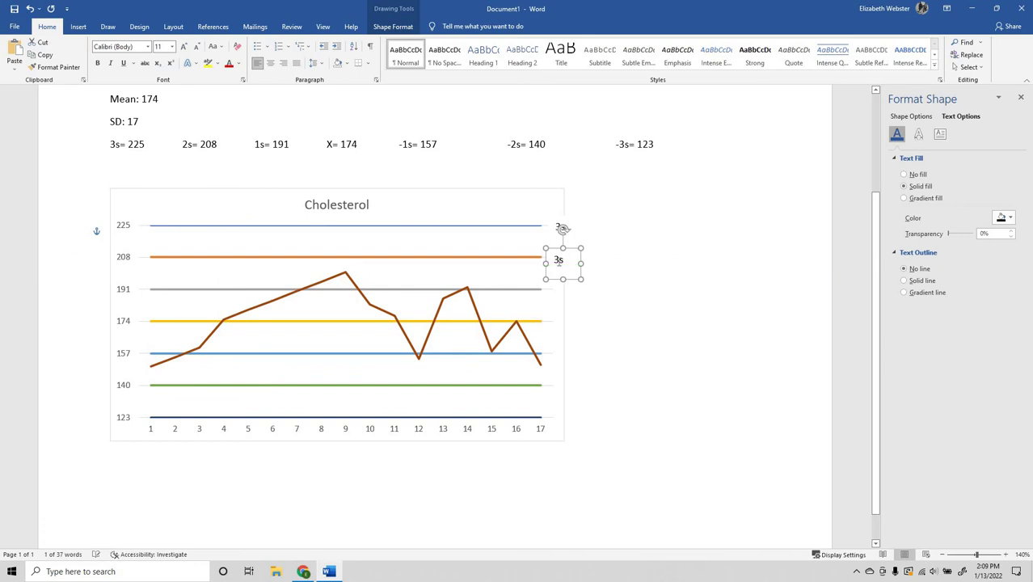
pyautogui.click(559, 260)
pyautogui.press('BackSpace')
pyautogui.write('2')
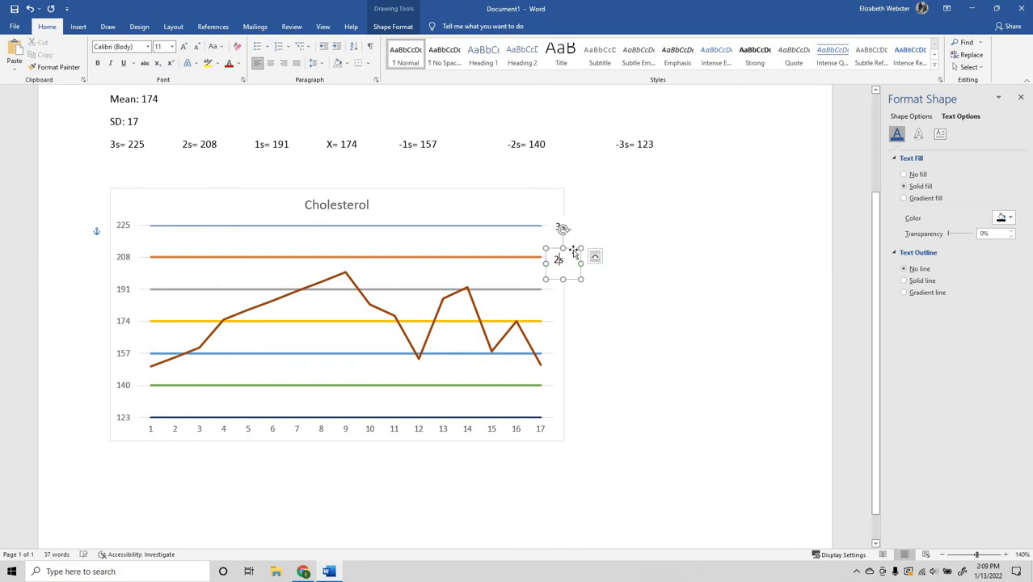
# Duplicate labels down to create '1s' and 'X' beside the next lines, ending at 174.
pyautogui.click(574, 254)
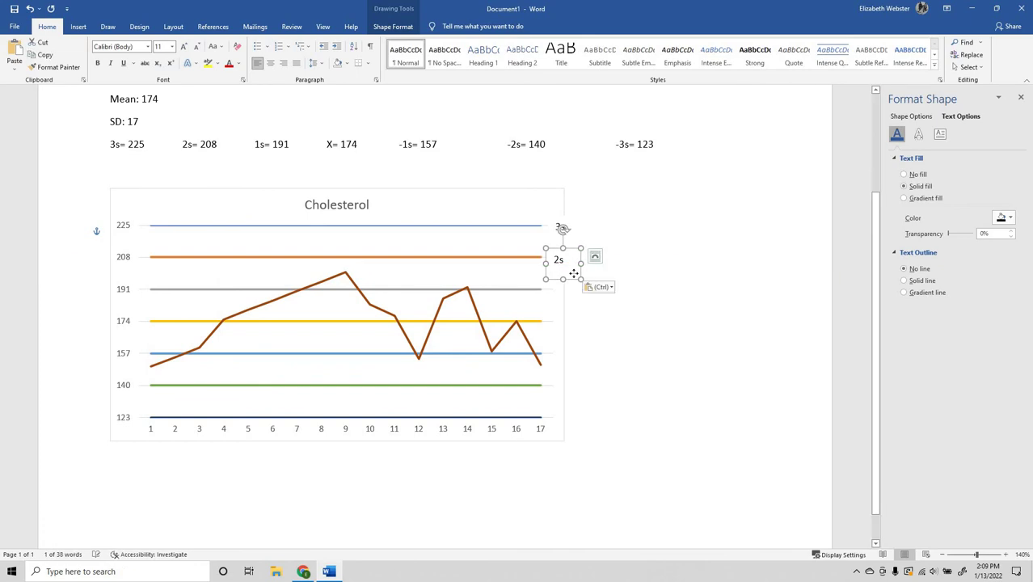
pyautogui.moveTo(574, 253); pyautogui.dragTo(580, 278)
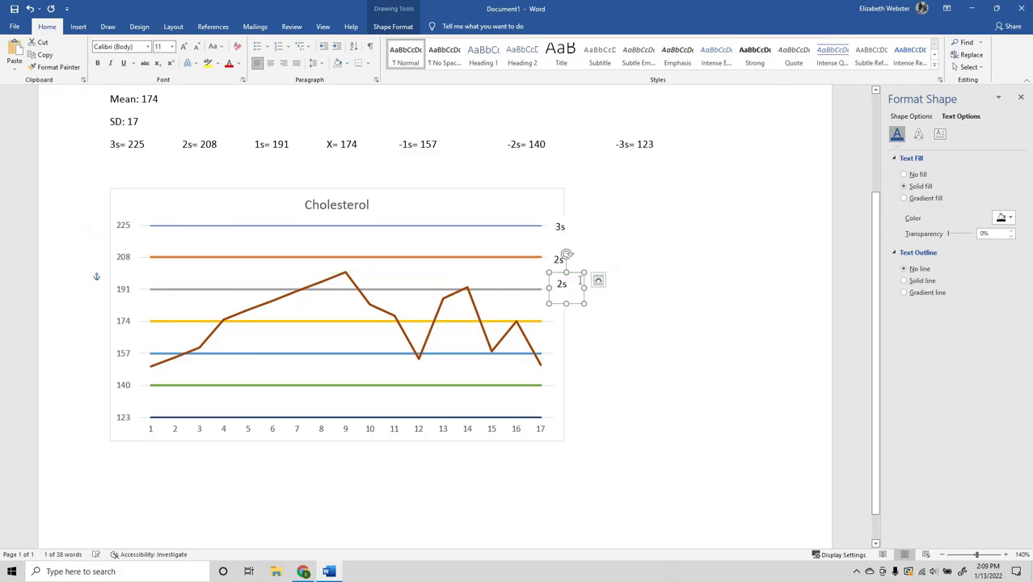
pyautogui.press('Down')
pyautogui.press('Down')
pyautogui.click(557, 290)
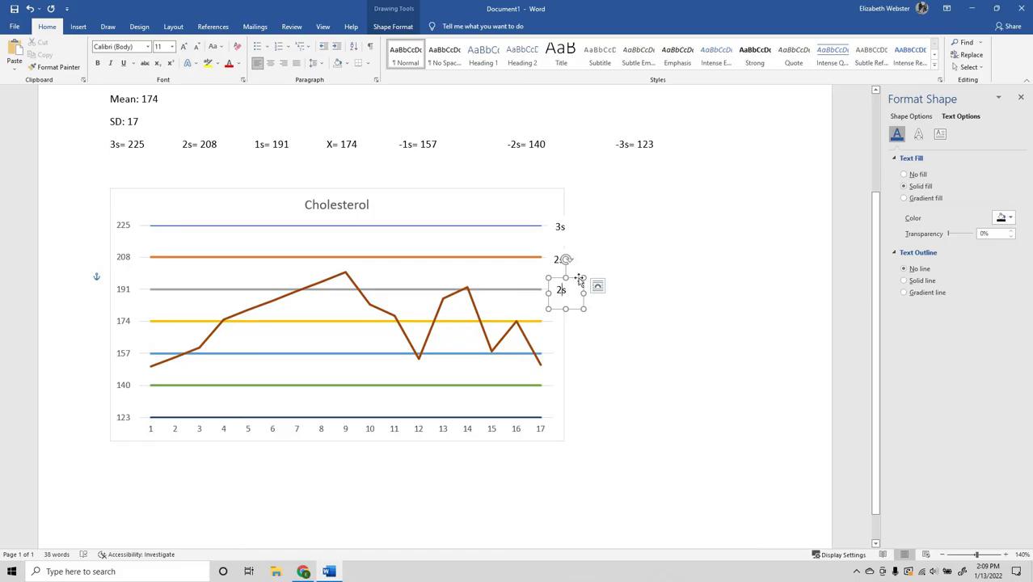
pyautogui.press('BackSpace')
pyautogui.write('1')
pyautogui.hotkey('shift', 'Home')
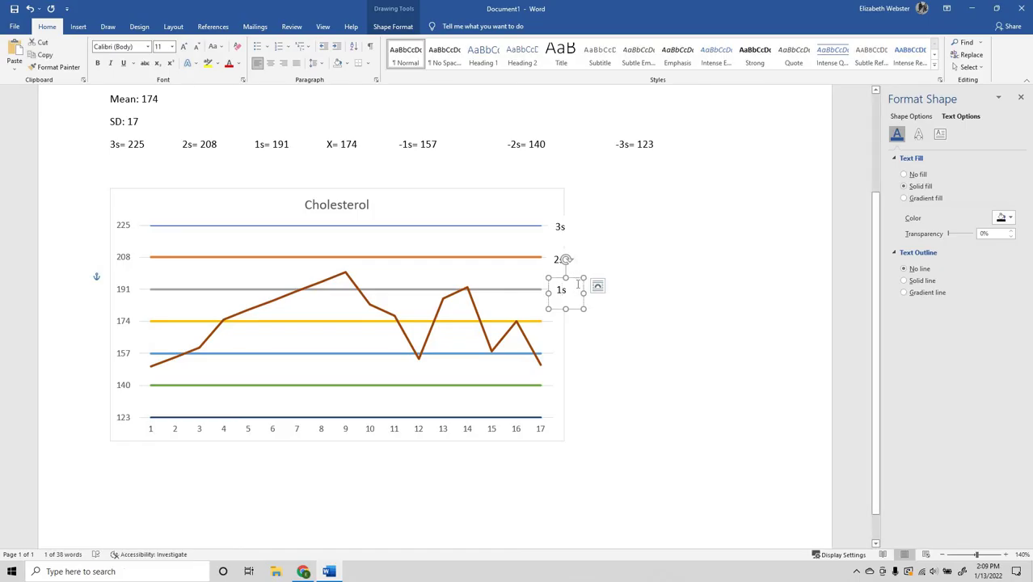
pyautogui.moveTo(579, 283); pyautogui.dragTo(571, 320)
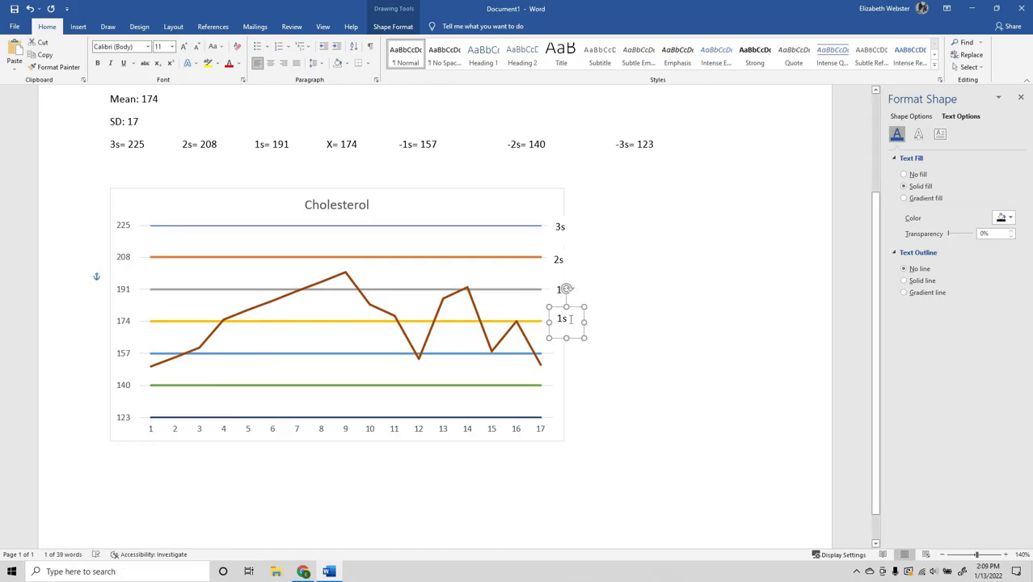
pyautogui.click(562, 322)
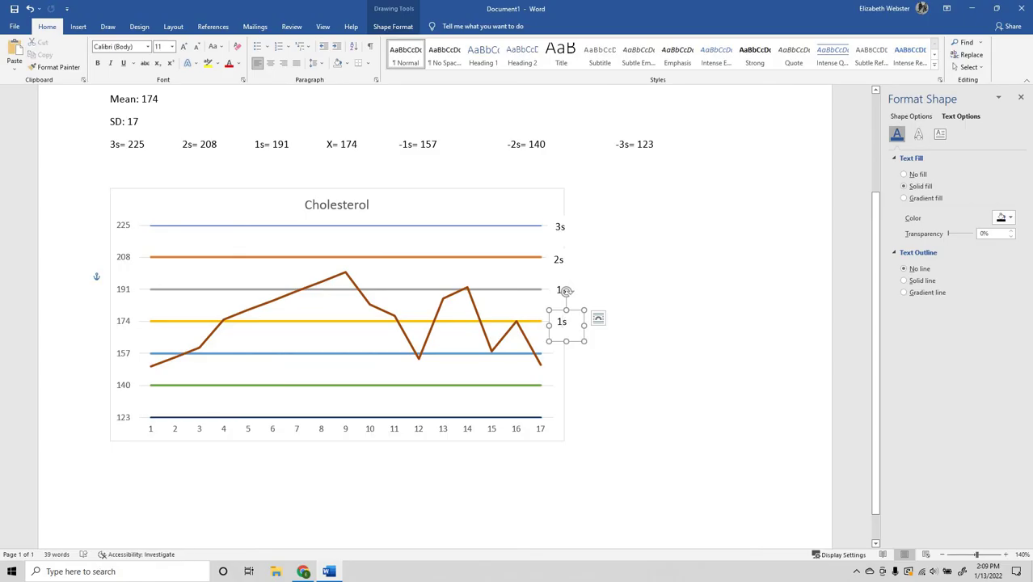
pyautogui.press('BackSpace')
pyautogui.press('BackSpace')
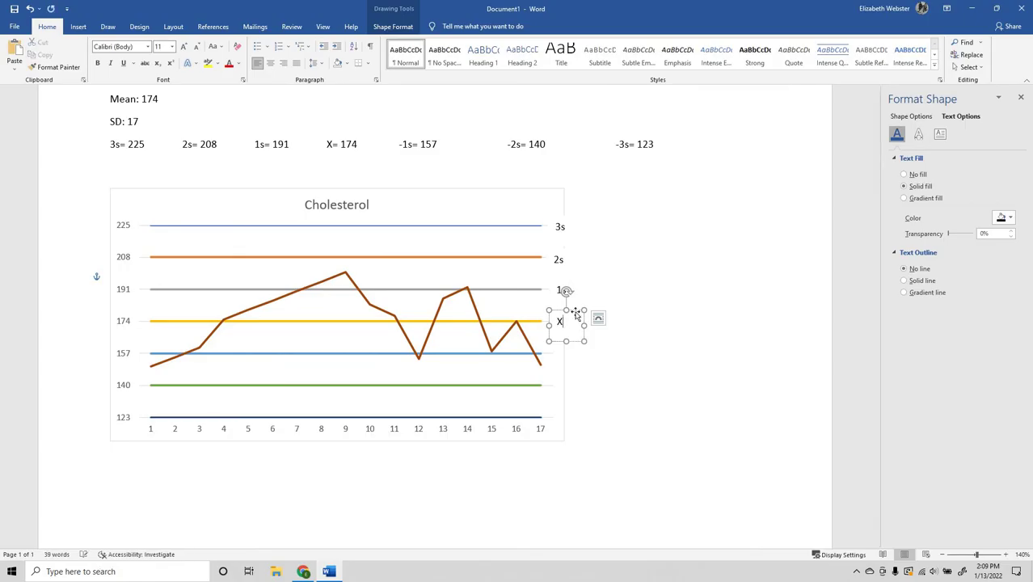
# Copy the X label down to the 157 line and type '1s' in it.
pyautogui.click(577, 315)
pyautogui.hotkey('ctrl', 'c')
pyautogui.hotkey('ctrl', 'v')
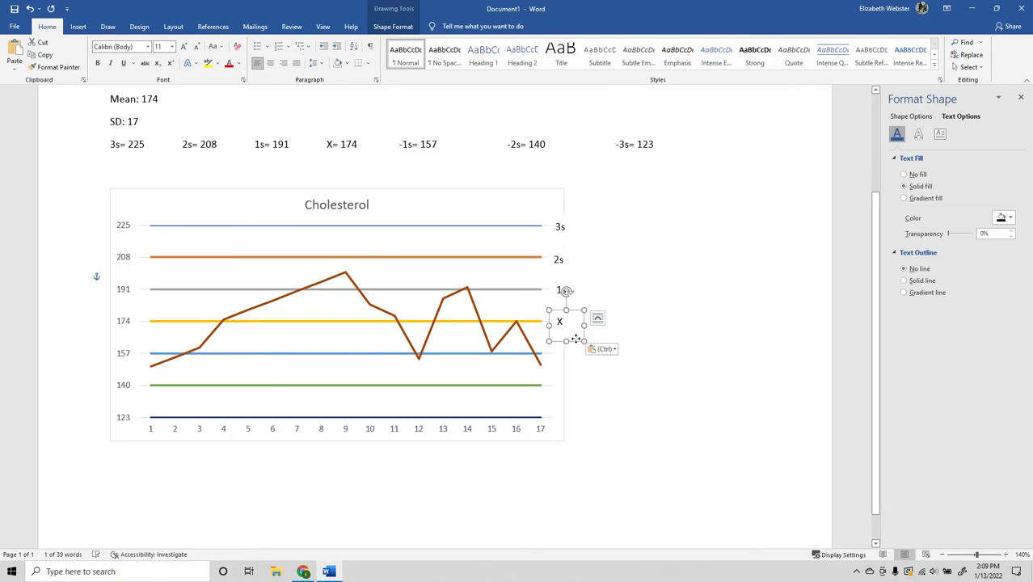
pyautogui.moveTo(576, 315); pyautogui.dragTo(563, 356)
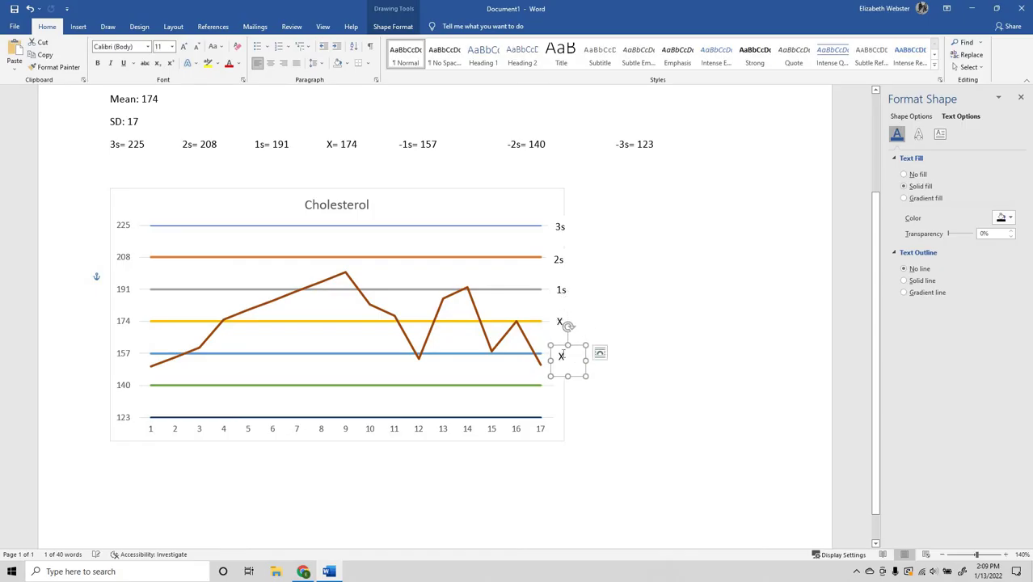
pyautogui.click(563, 356)
pyautogui.write('1s')
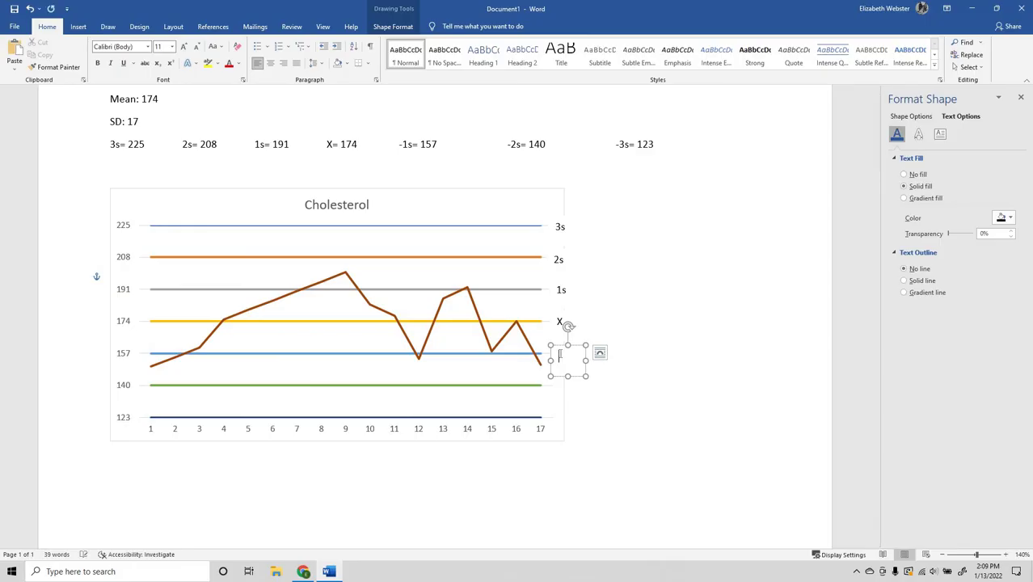
# Copy a label to the 140 line as '-2s' and prefix the 157 label to read '-1s'.
pyautogui.click(580, 350)
pyautogui.hotkey('ctrl', 'c')
pyautogui.hotkey('ctrl', 'v')
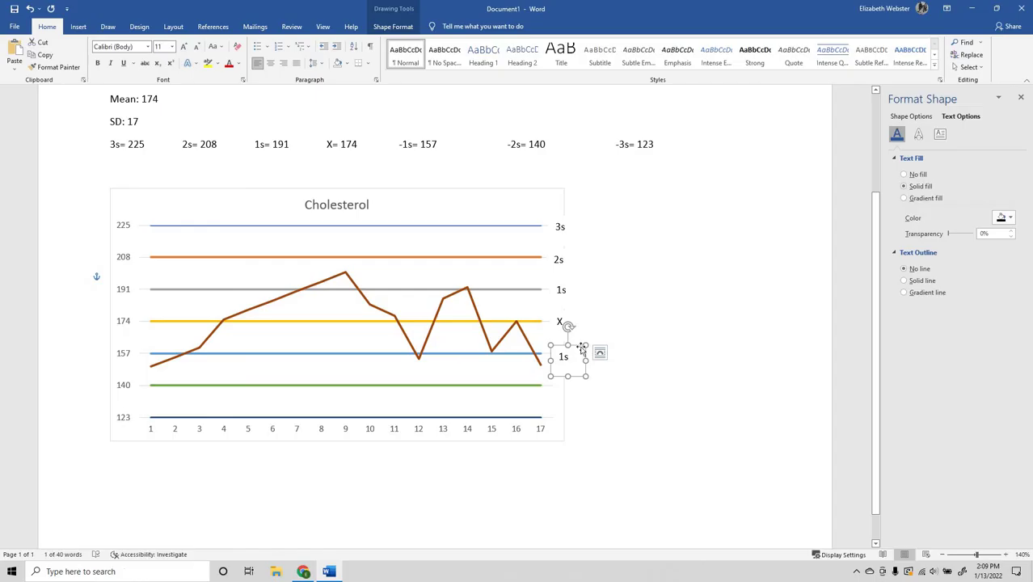
pyautogui.moveTo(580, 351); pyautogui.dragTo(582, 393)
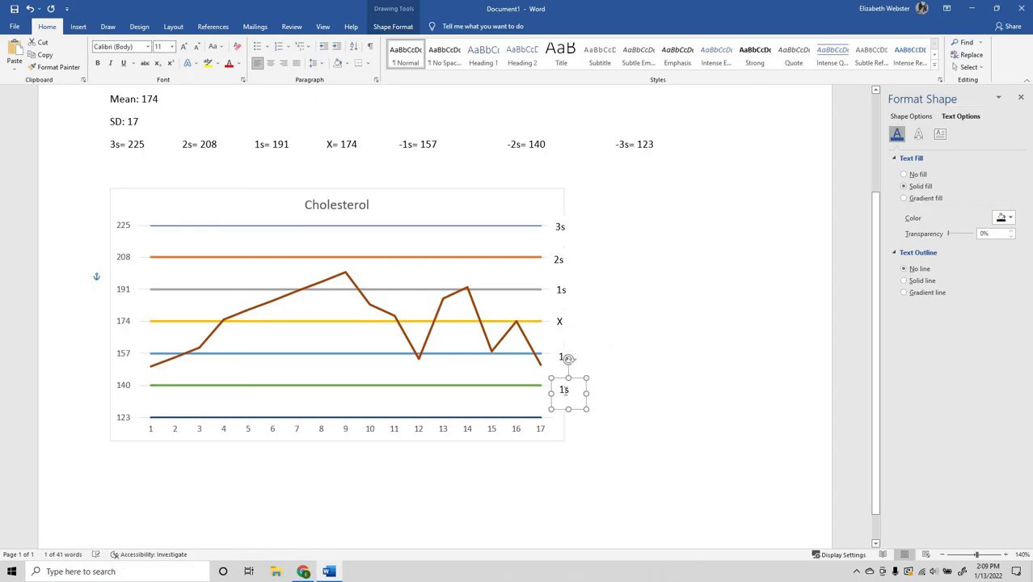
pyautogui.click(565, 392)
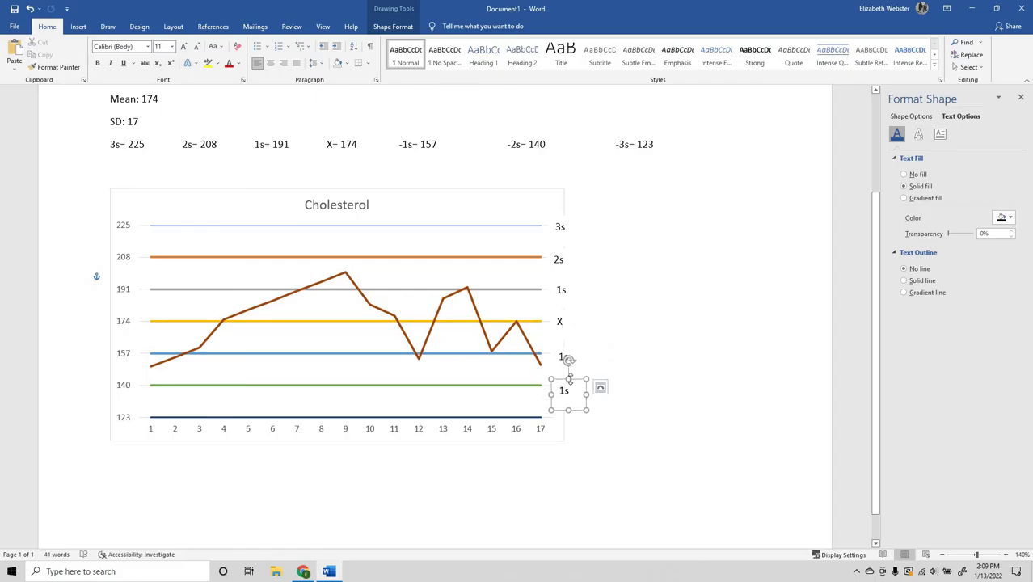
pyautogui.write('-2')
pyautogui.click(559, 357)
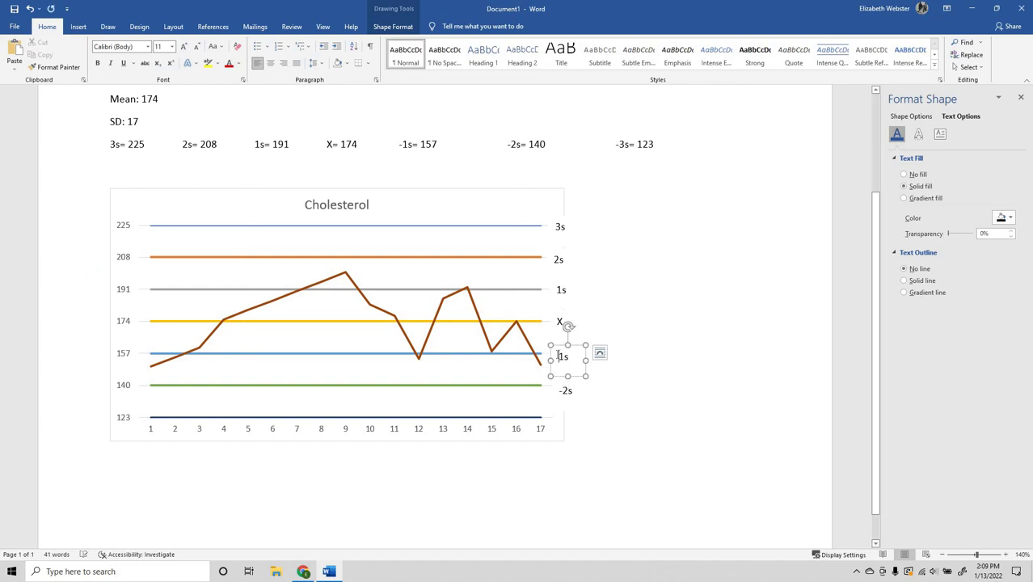
pyautogui.write('-')
# Copy the -2s label to the 123 line and change it to '-3s'.
pyautogui.click(576, 389)
pyautogui.press('Escape')
pyautogui.hotkey('ctrl', 'c')
pyautogui.hotkey('ctrl', 'v')
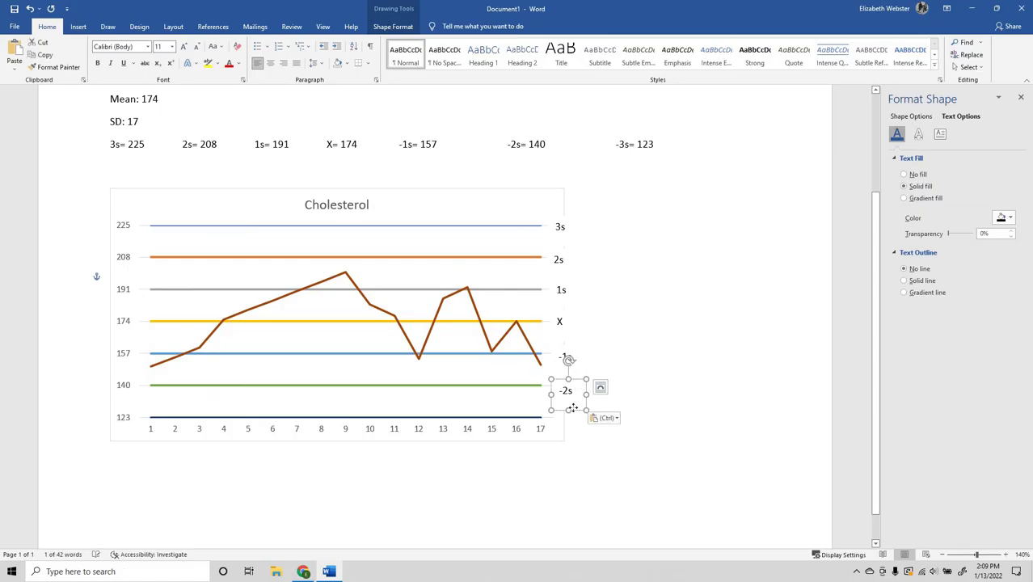
pyautogui.moveTo(569, 390); pyautogui.dragTo(569, 419)
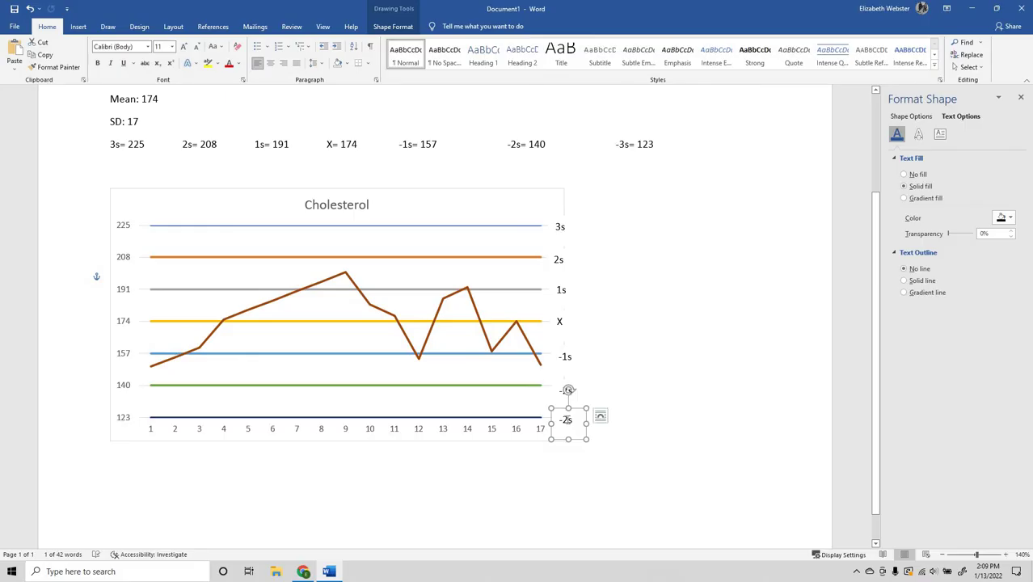
pyautogui.click(567, 420)
pyautogui.press('BackSpace')
pyautogui.write('3')
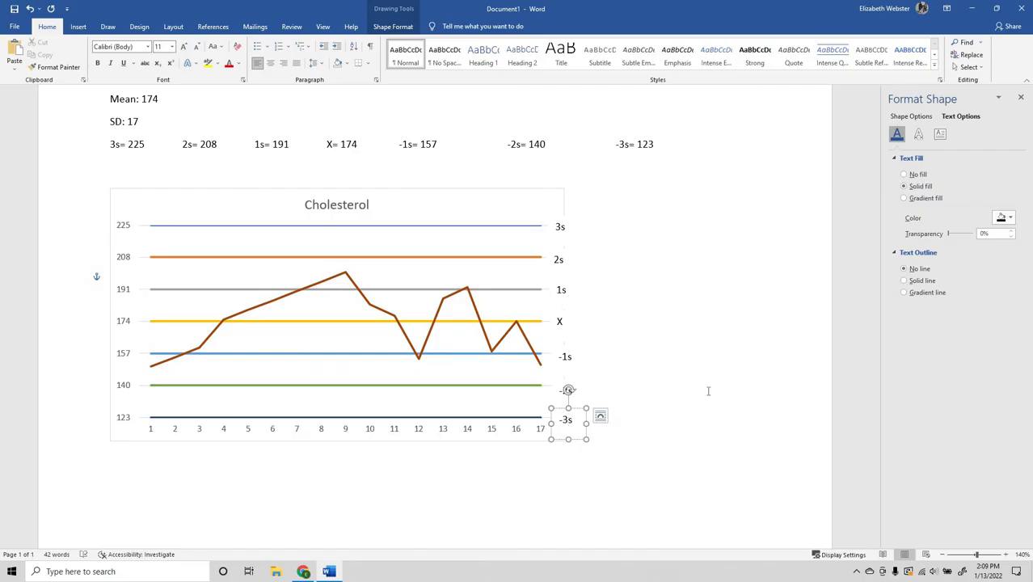
pyautogui.click(663, 377)
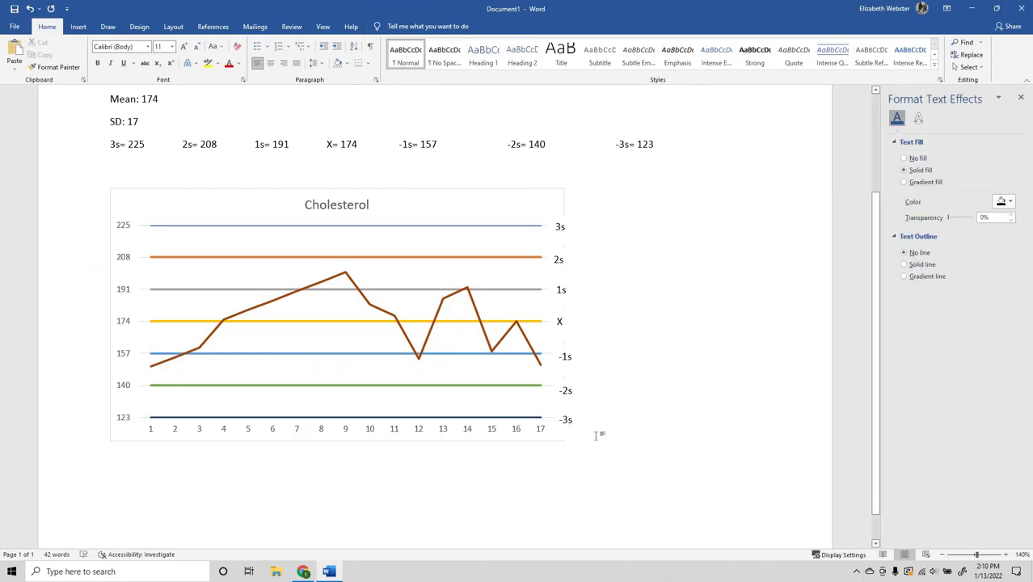
# Give the Results data series Automatic markers so every data point shows a dot.
pyautogui.click(153, 368)
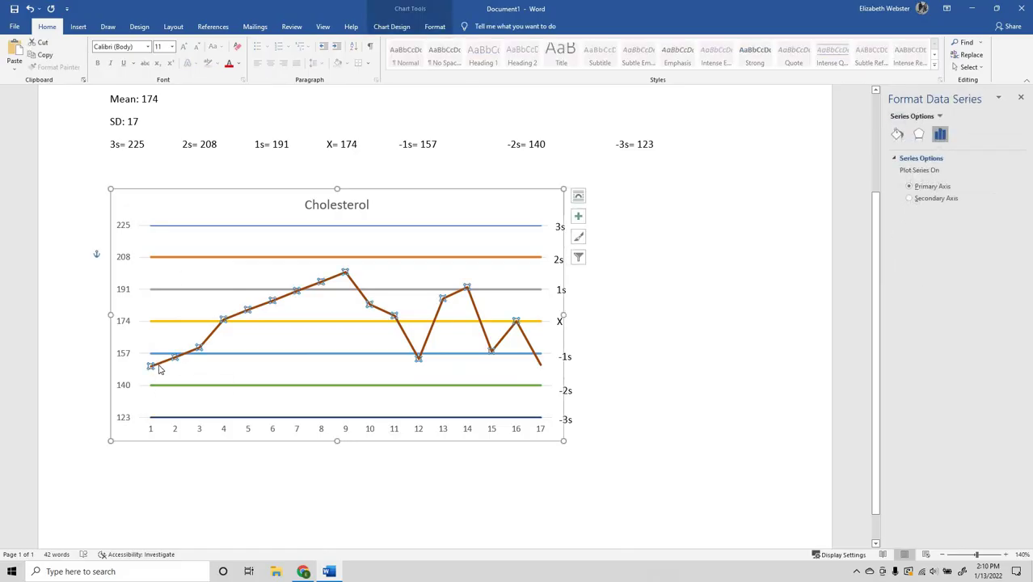
pyautogui.click(898, 135)
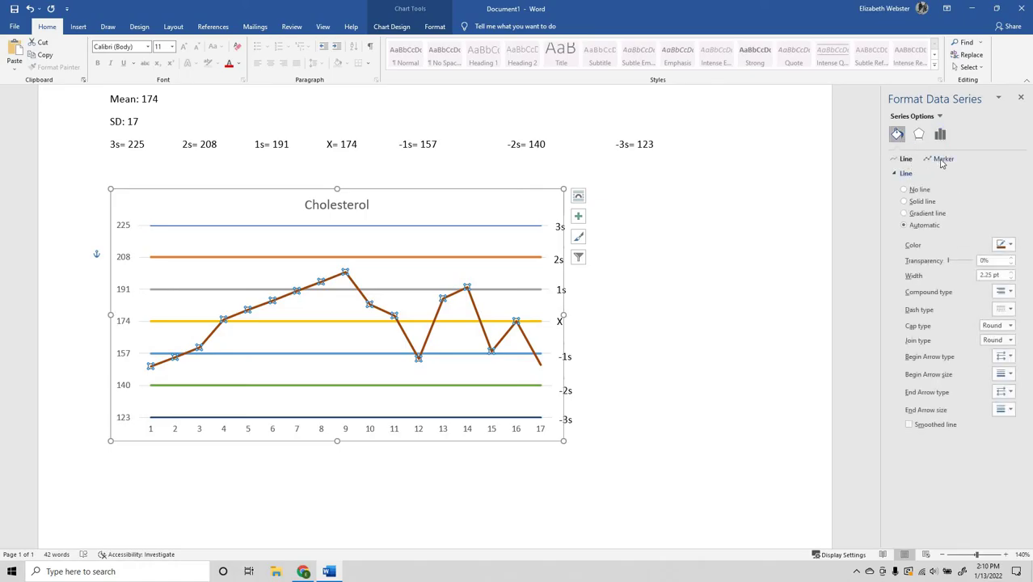
pyautogui.click(942, 162)
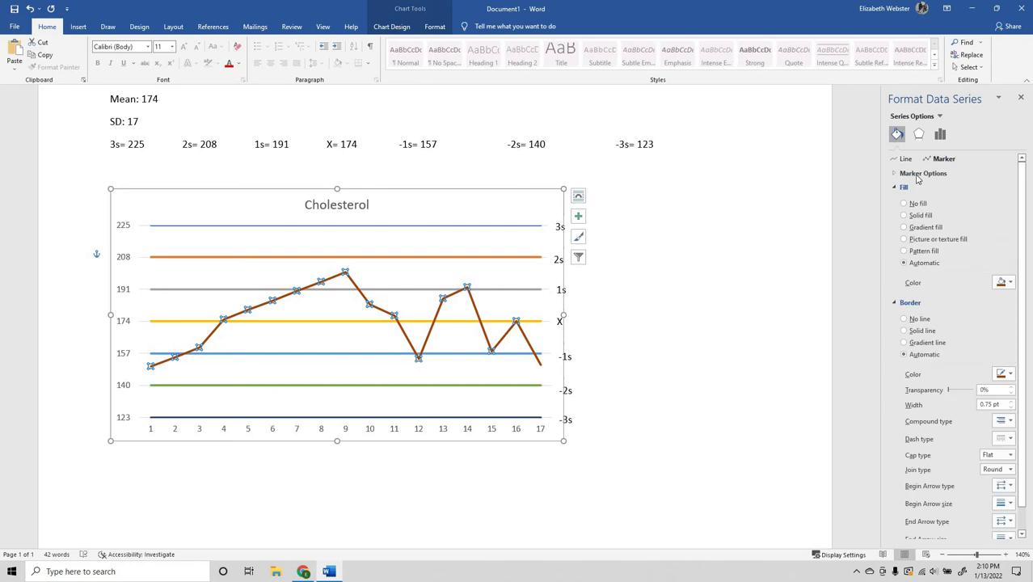
pyautogui.click(919, 173)
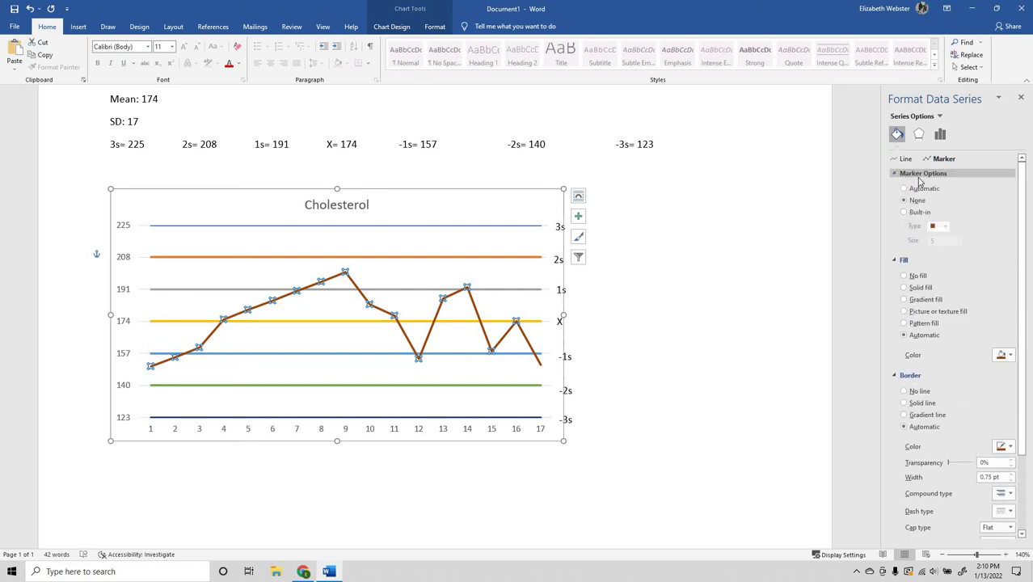
pyautogui.click(918, 189)
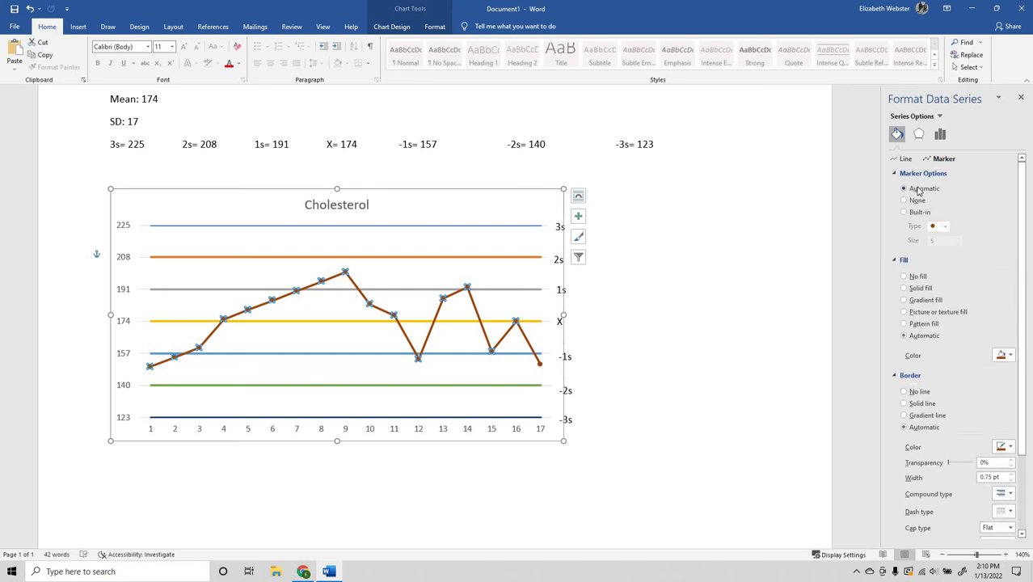
pyautogui.click(676, 267)
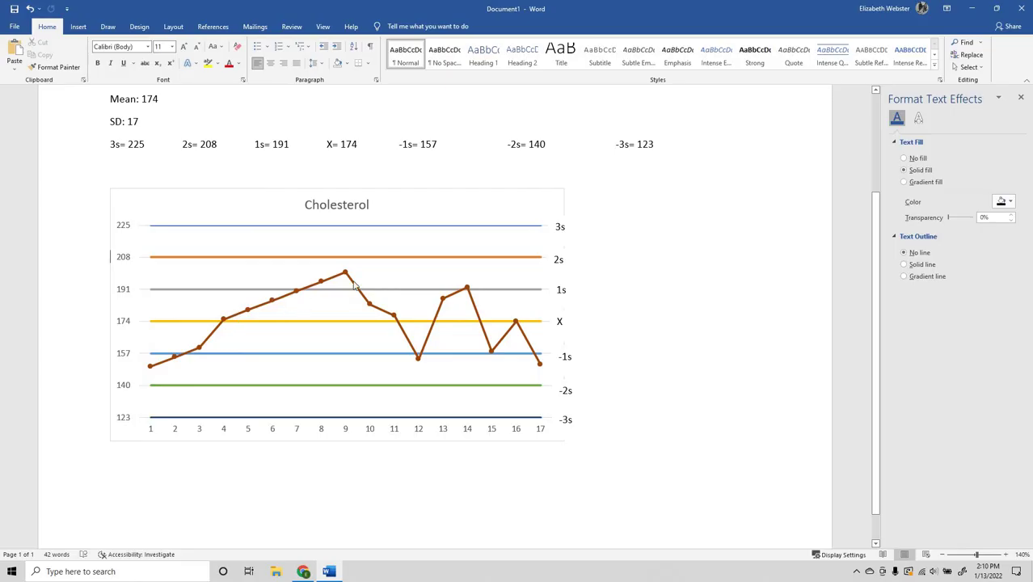
# Make the 2s limit line at 208 black and reduce its width to 1 pt.
pyautogui.click(154, 258)
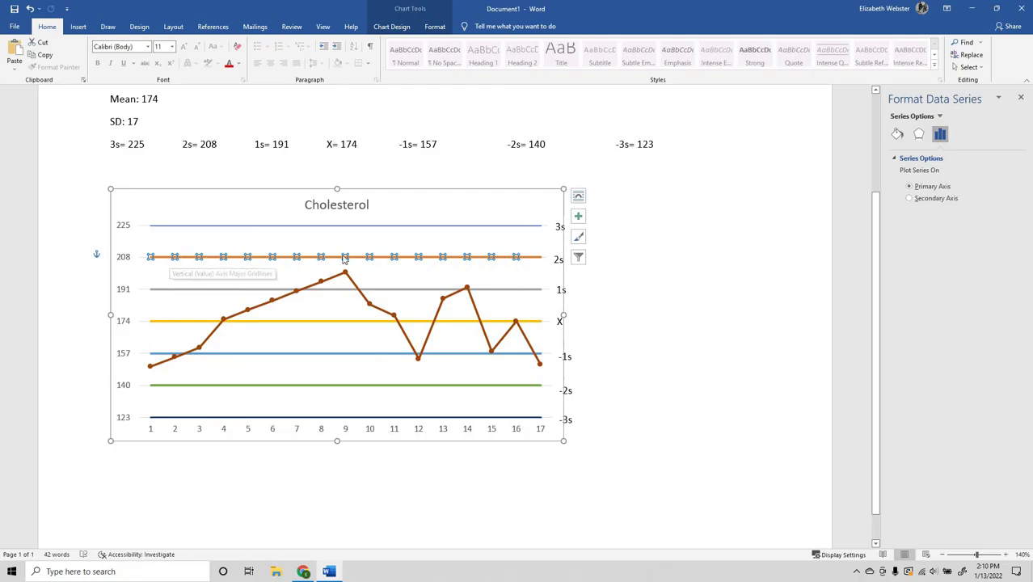
pyautogui.click(898, 137)
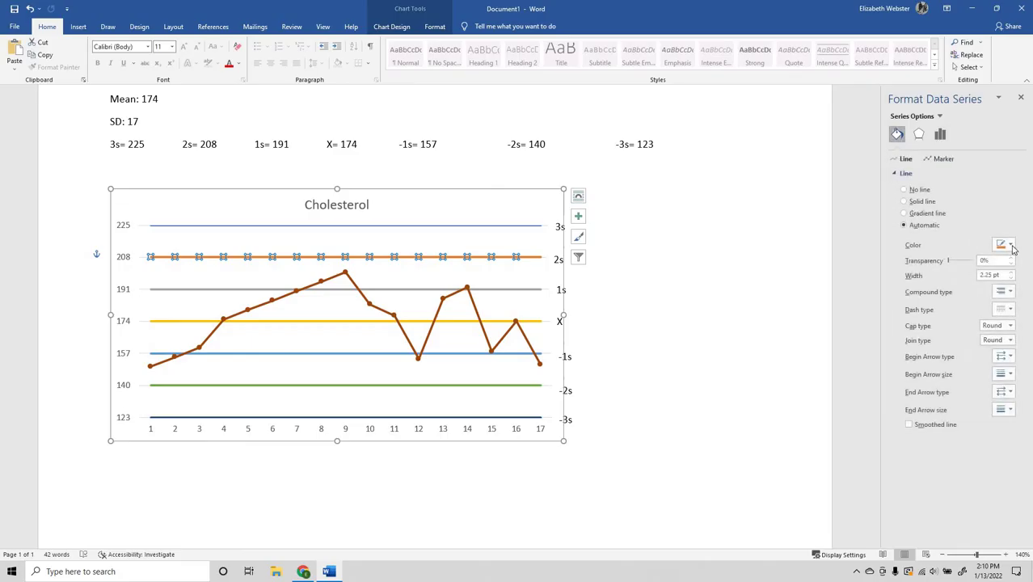
pyautogui.click(1003, 244)
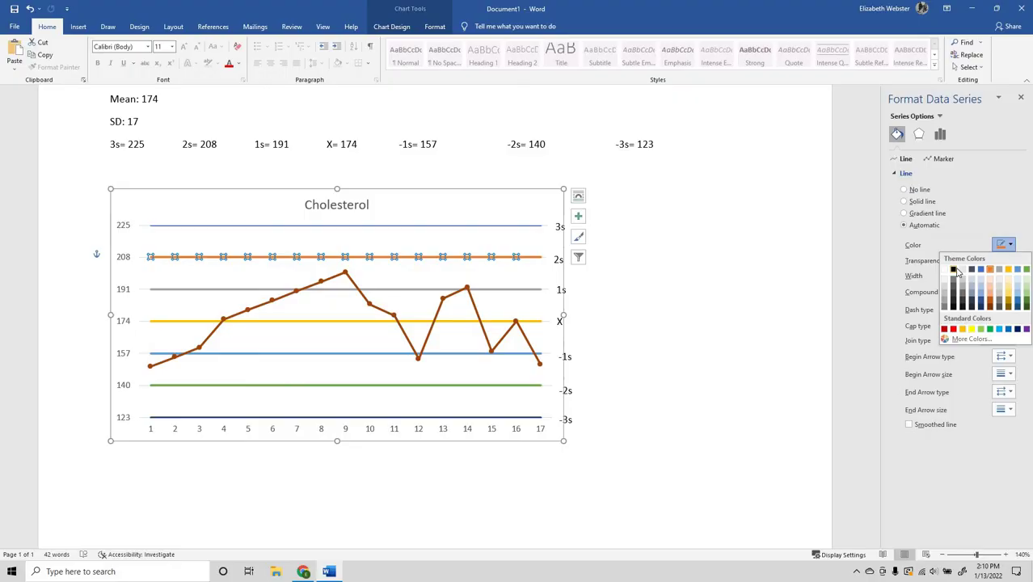
pyautogui.click(955, 271)
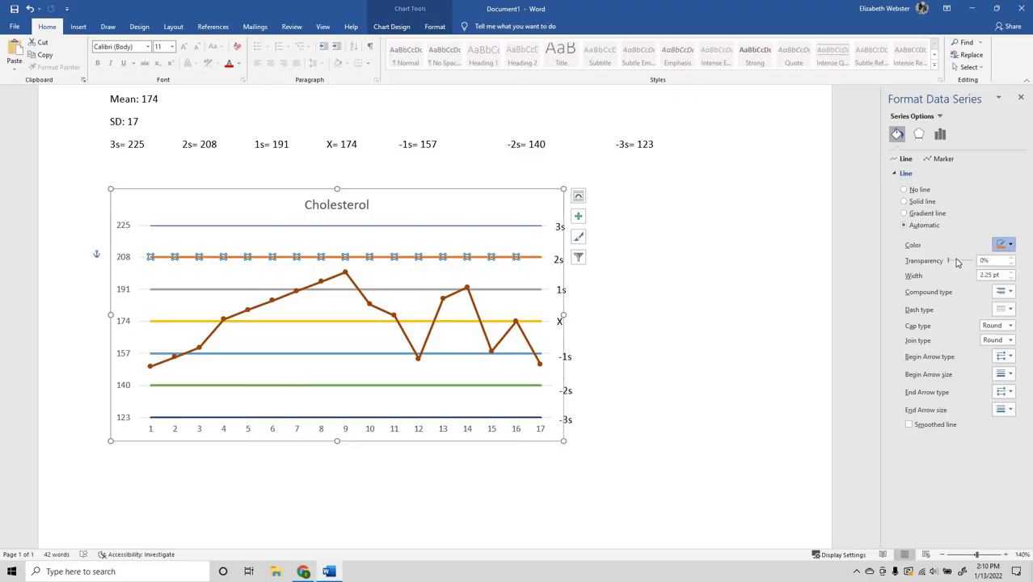
pyautogui.click(1011, 279)
pyautogui.click(1011, 278)
pyautogui.click(1011, 278)
pyautogui.click(1011, 278)
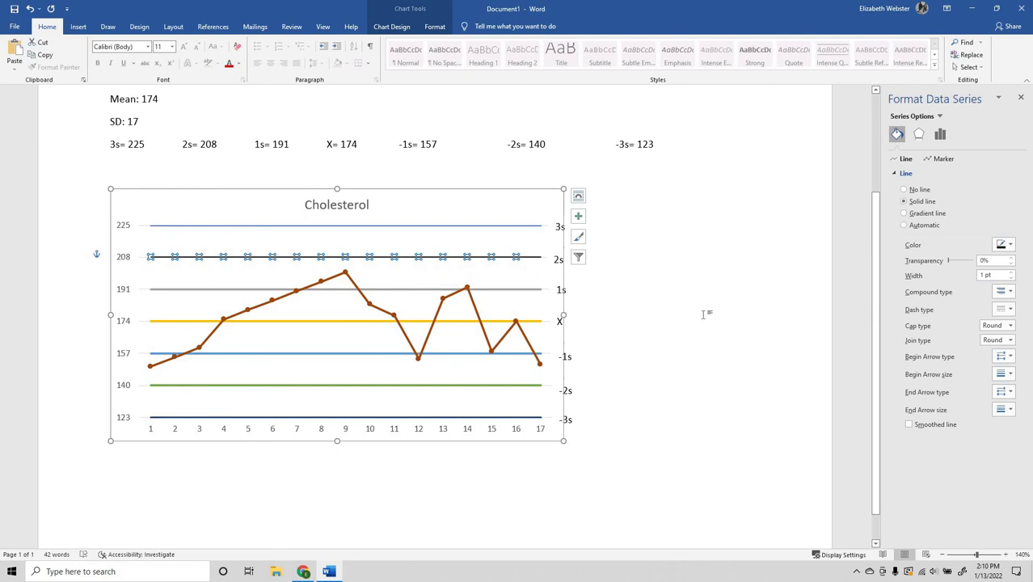
pyautogui.click(293, 245)
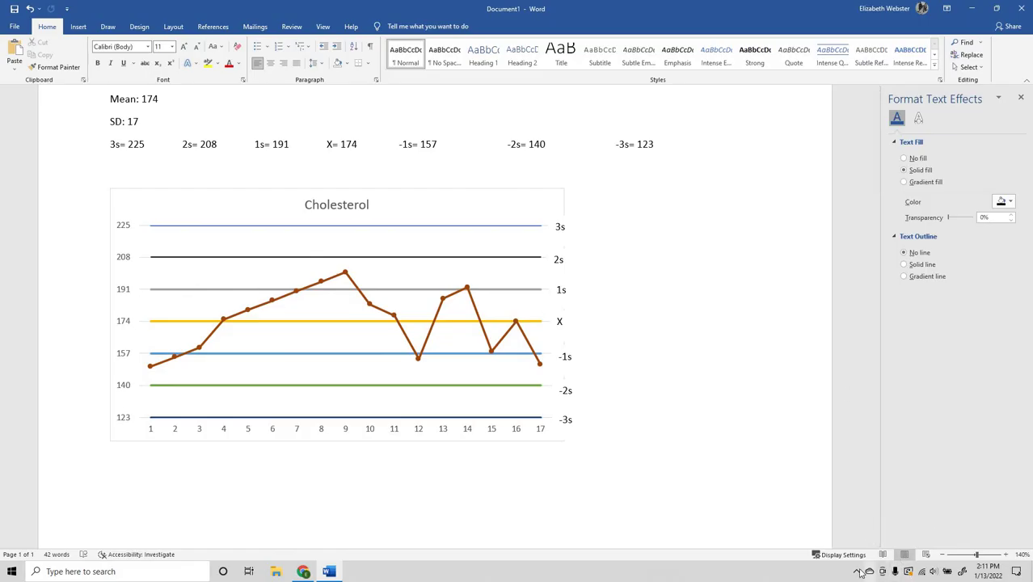
pyautogui.click(858, 571)
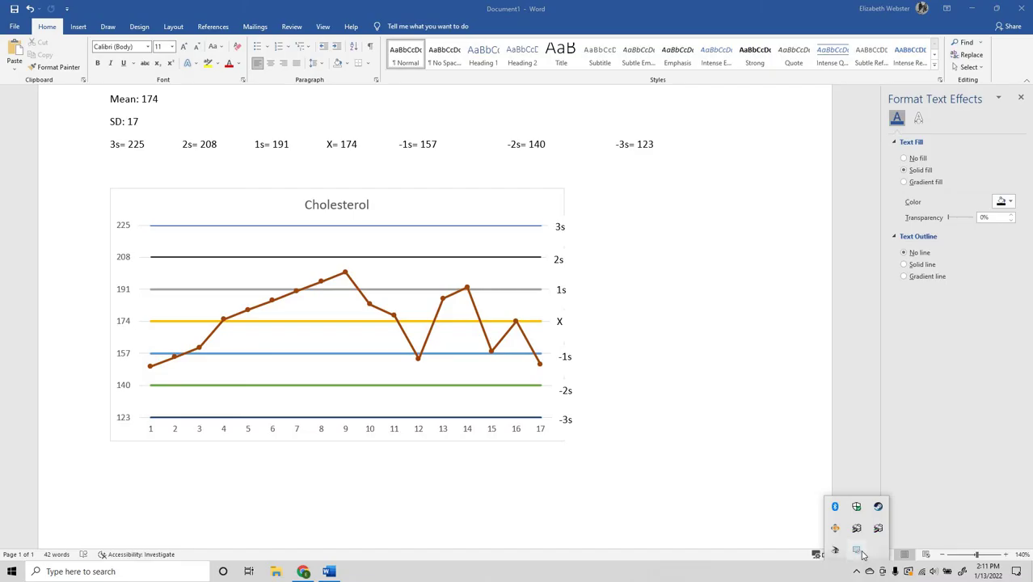